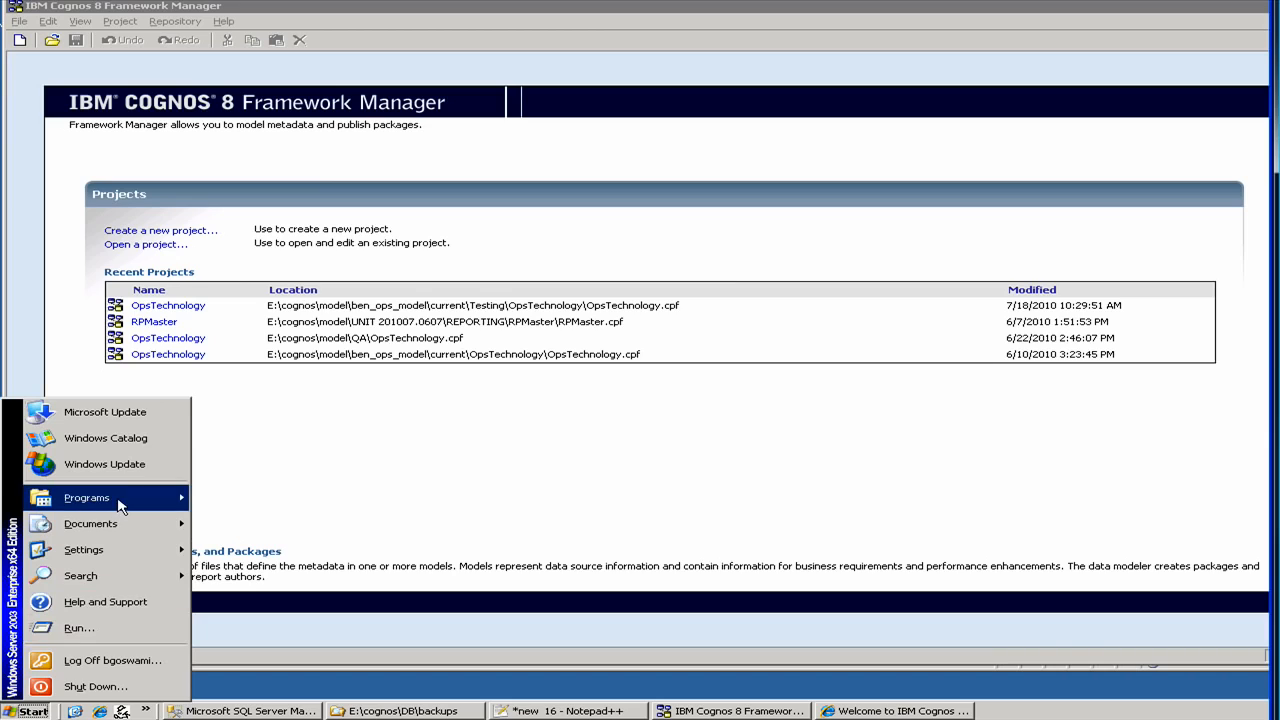
# - Launch IBM Cognos 8 Framework Manager from the Start menu's Programs folder
pyautogui.moveTo(120, 505)
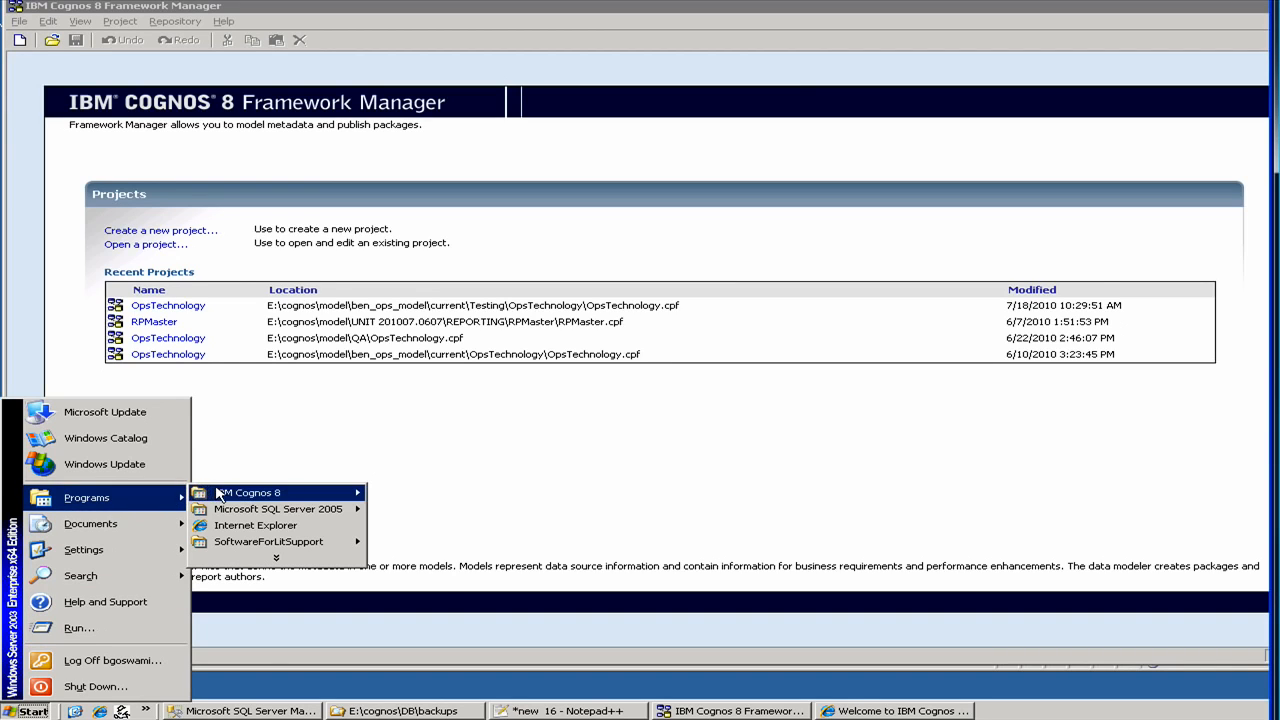
pyautogui.moveTo(236, 497)
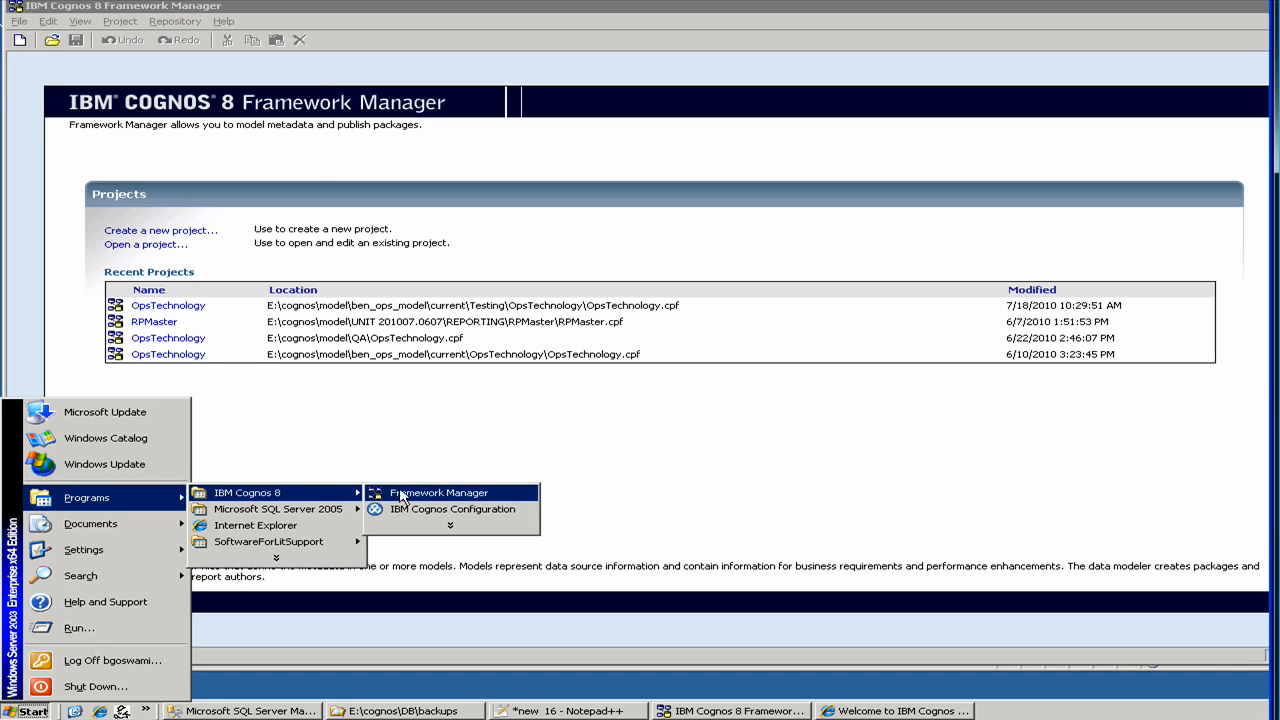
pyautogui.click(392, 436)
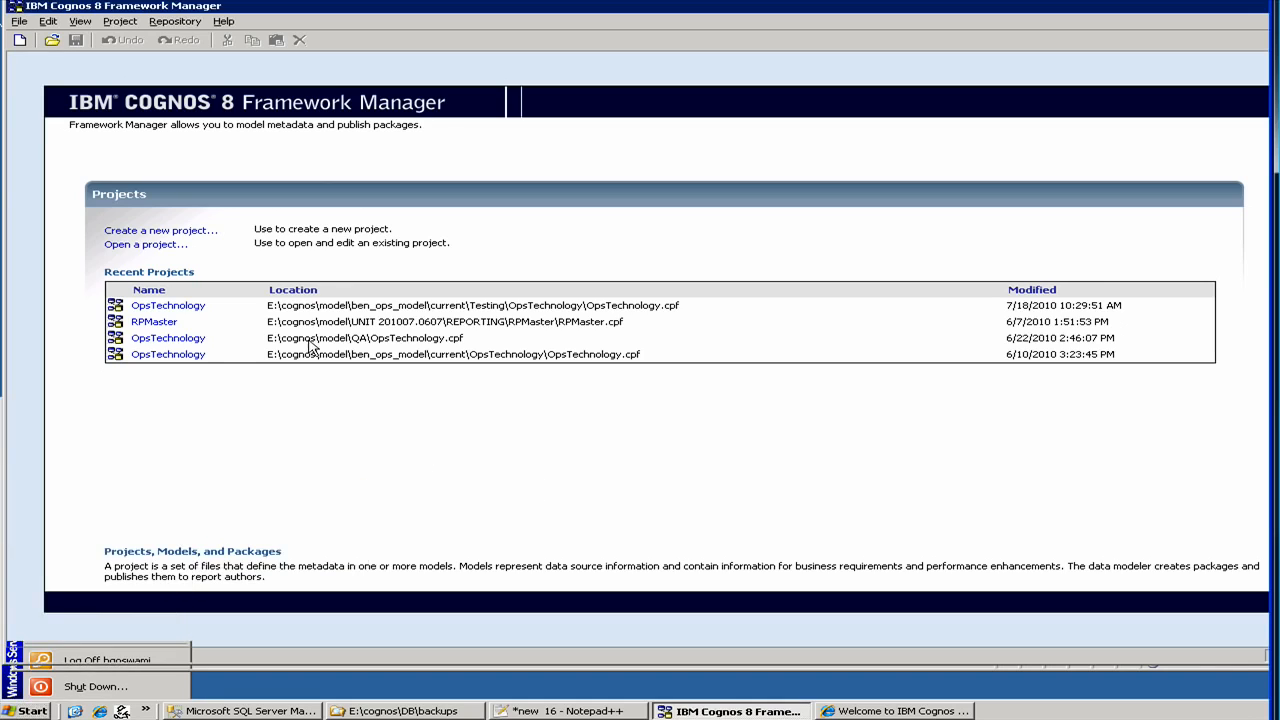
# - Create a new project named 'test' with location E:\cognos\test
pyautogui.click(195, 233)
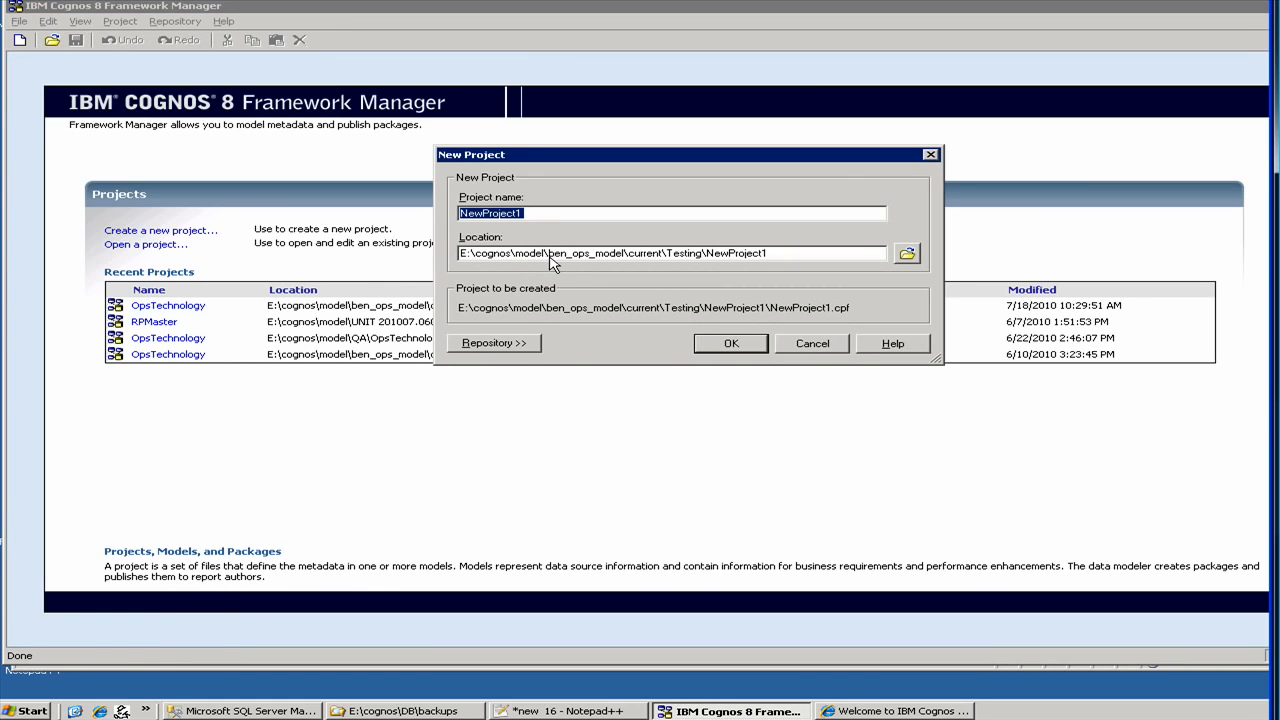
pyautogui.moveTo(549, 256); pyautogui.dragTo(630, 262)
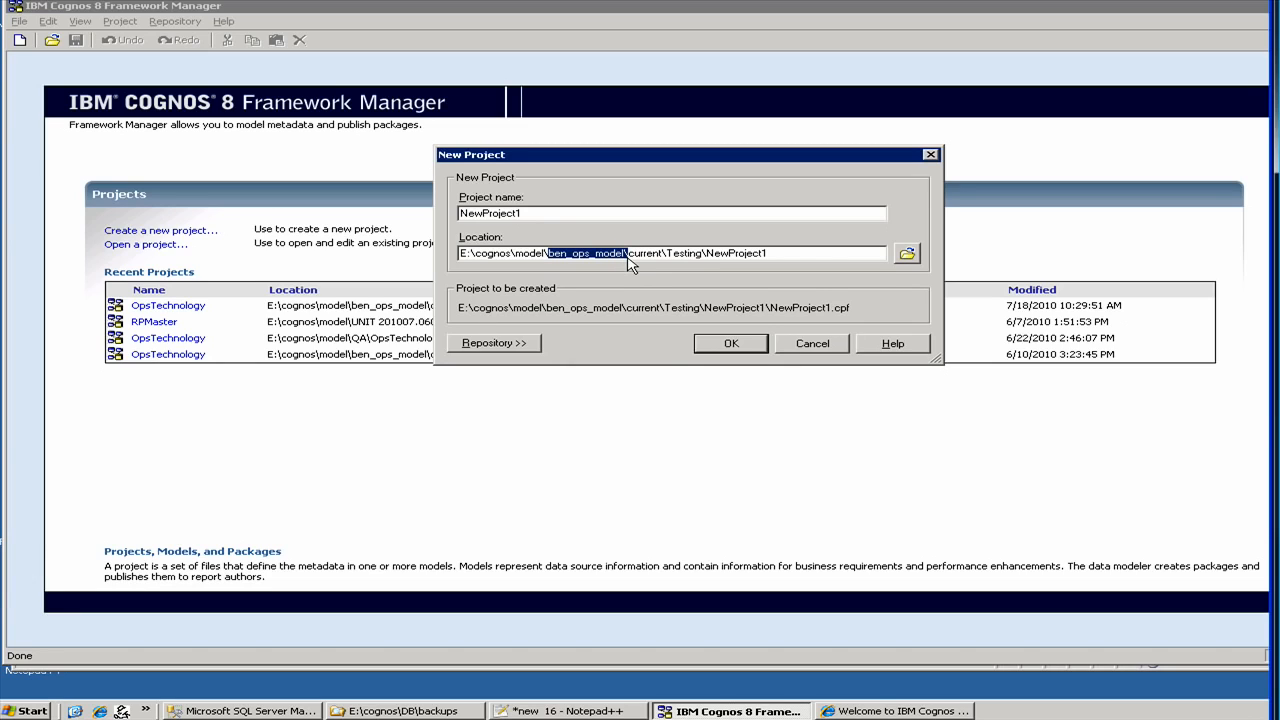
pyautogui.write('test')
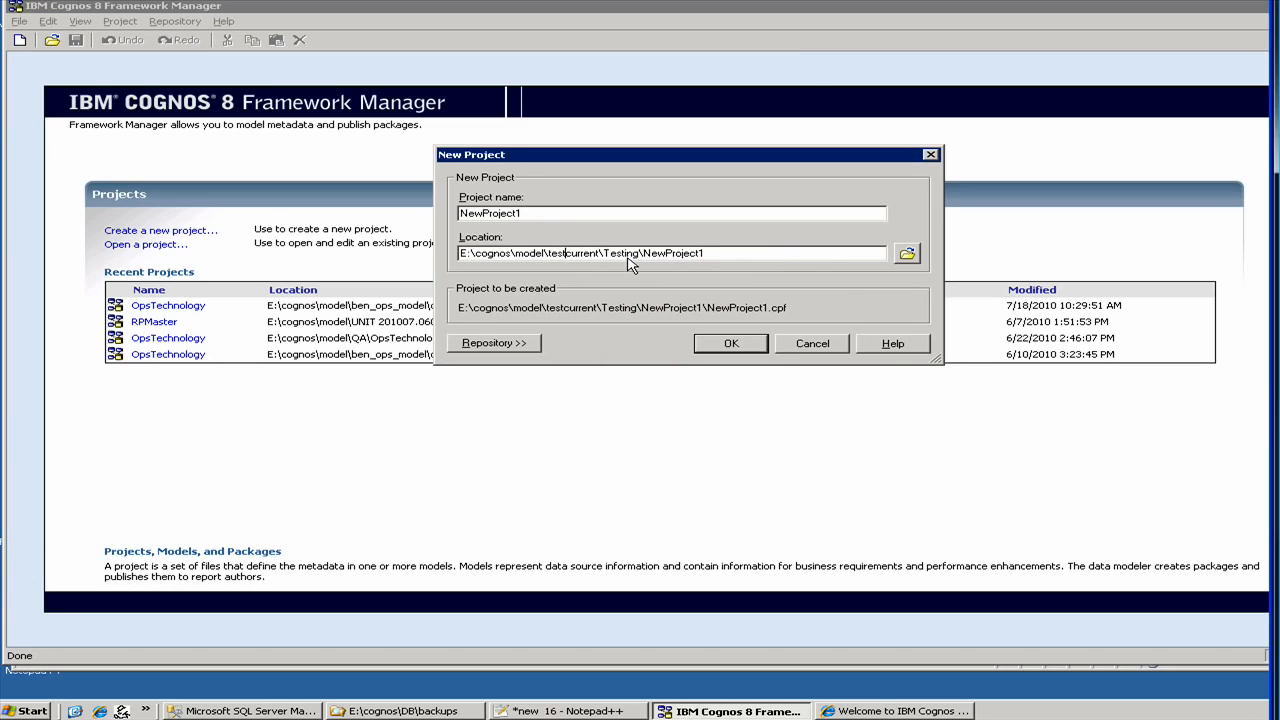
pyautogui.write('\\')
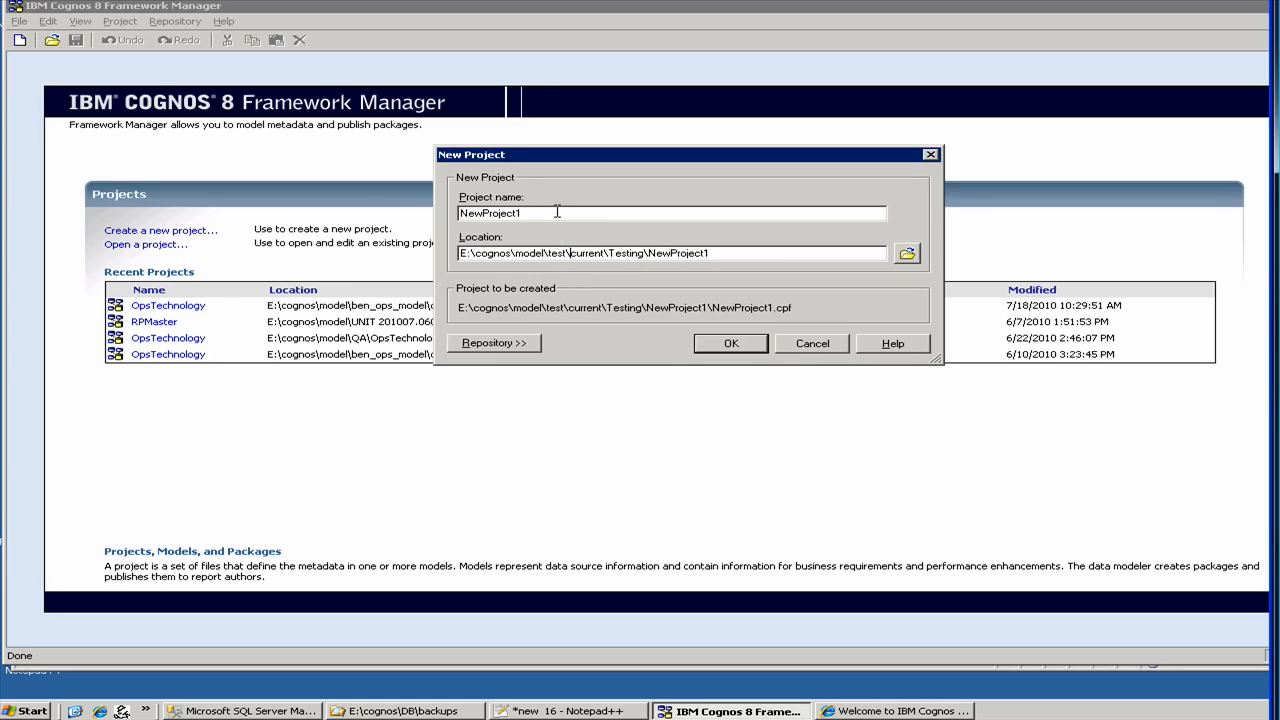
pyautogui.click(518, 213)
pyautogui.hotkey('shift', 'Home')
pyautogui.write('te')
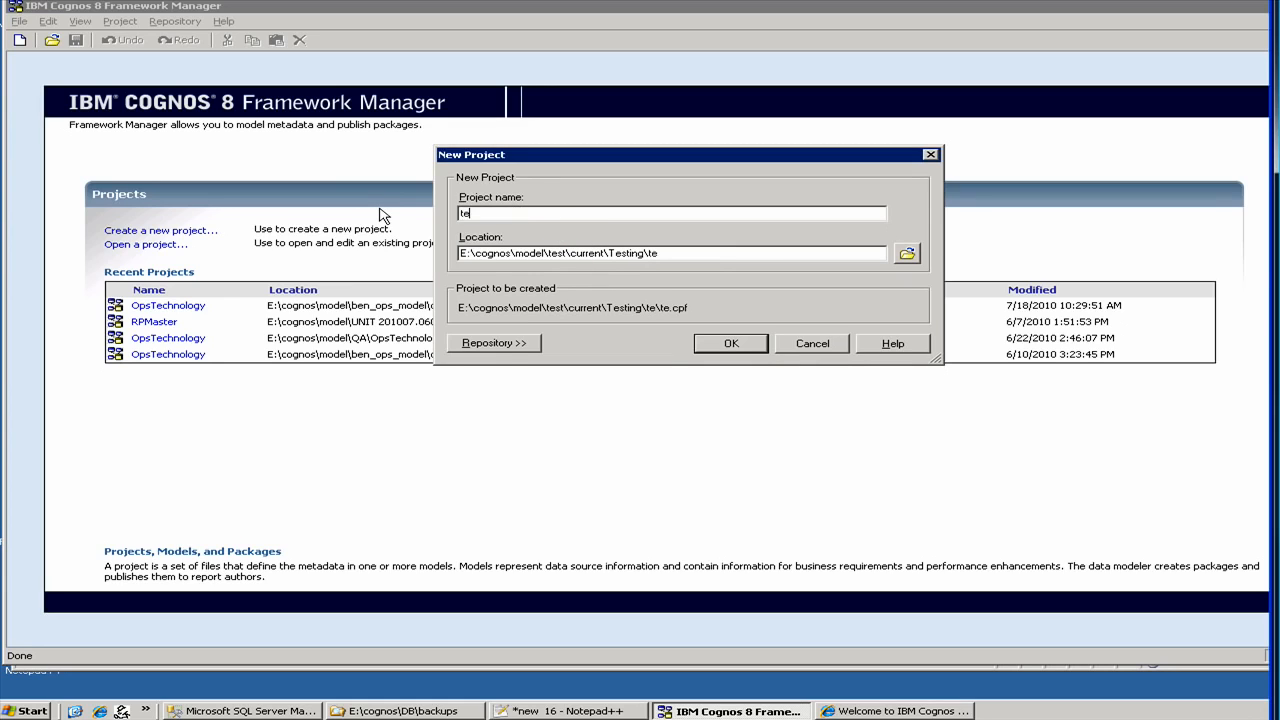
pyautogui.write('st')
pyautogui.moveTo(517, 253); pyautogui.dragTo(690, 258)
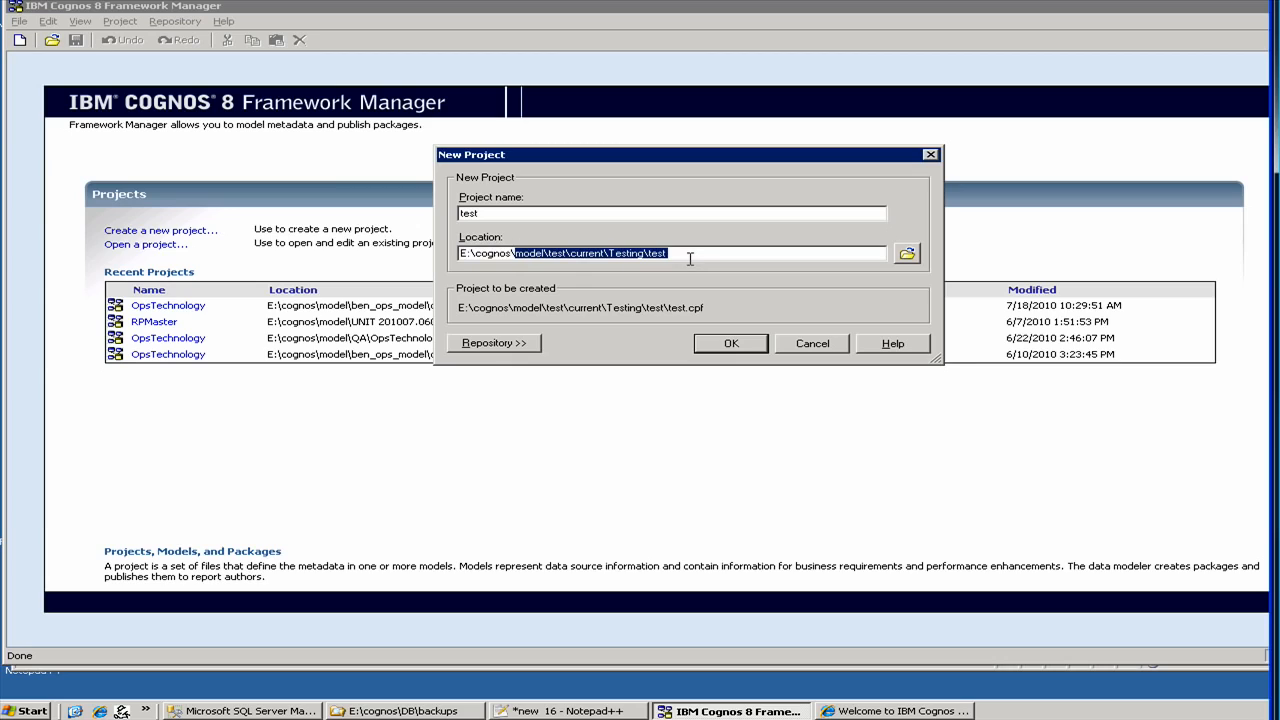
pyautogui.write('test')
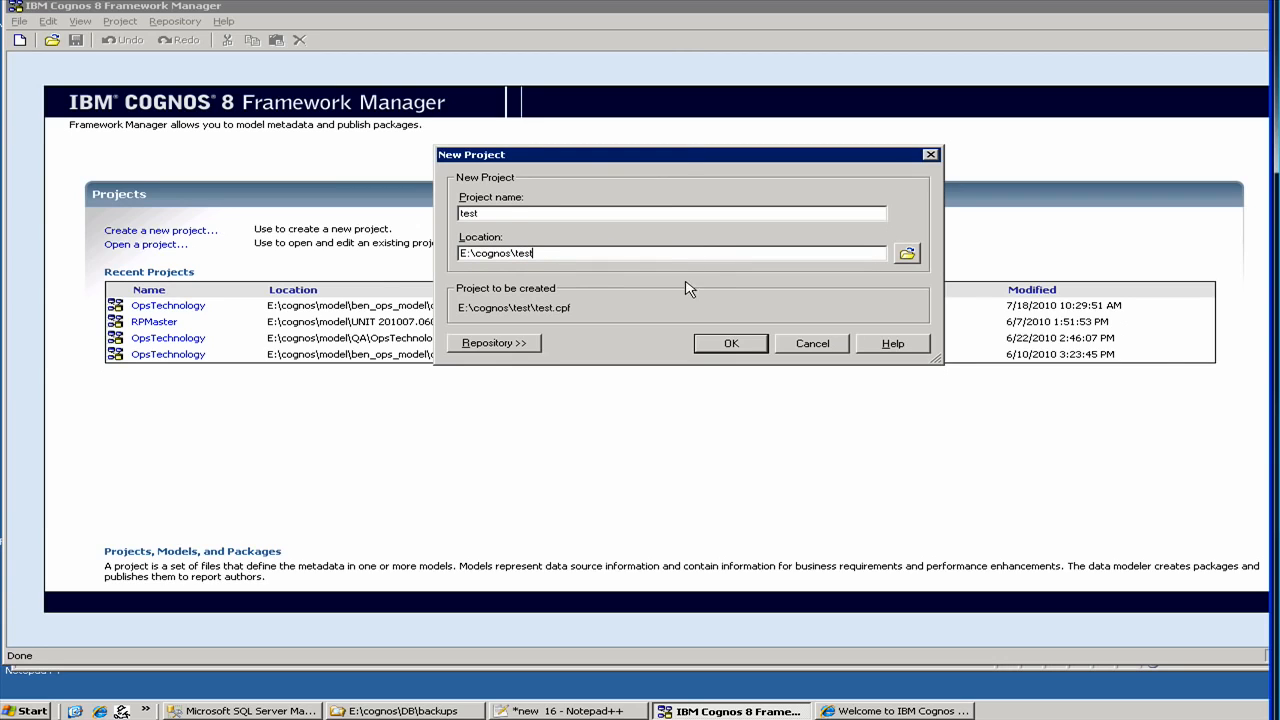
pyautogui.click(718, 347)
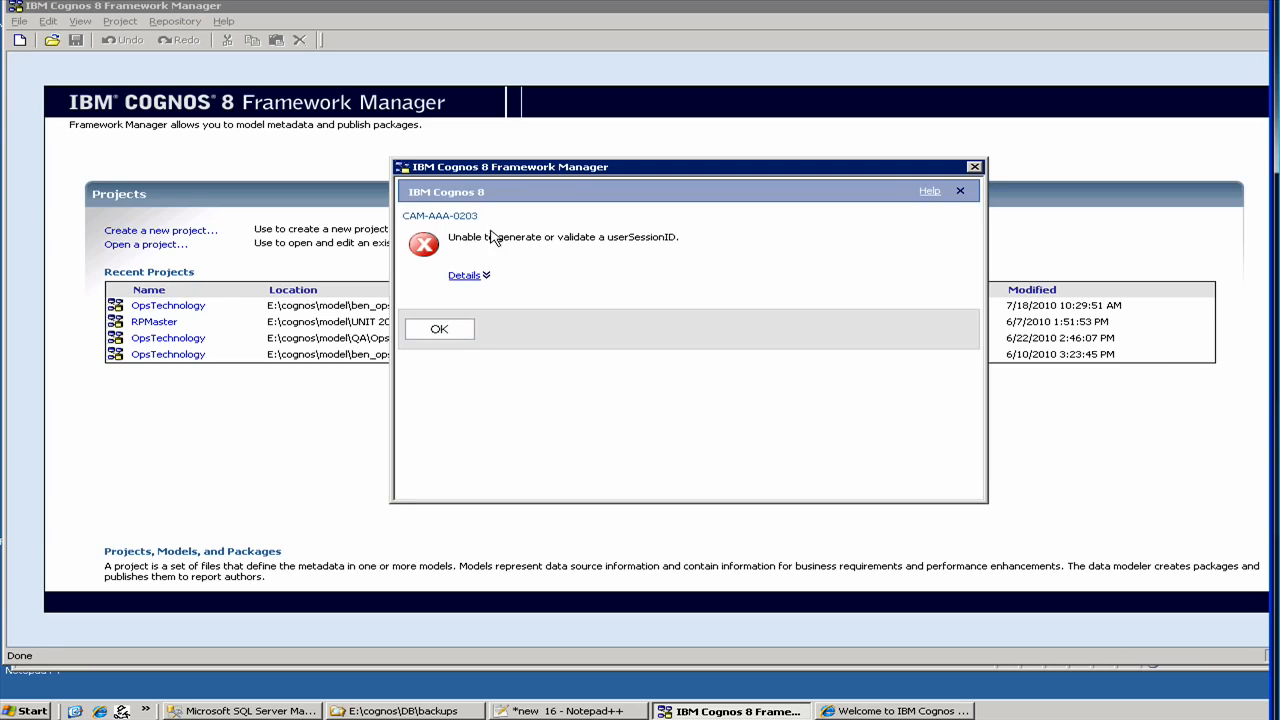
# - Dismiss the CAM-AAA-0203 userSessionID error and accept English as the design language
pyautogui.click(446, 336)
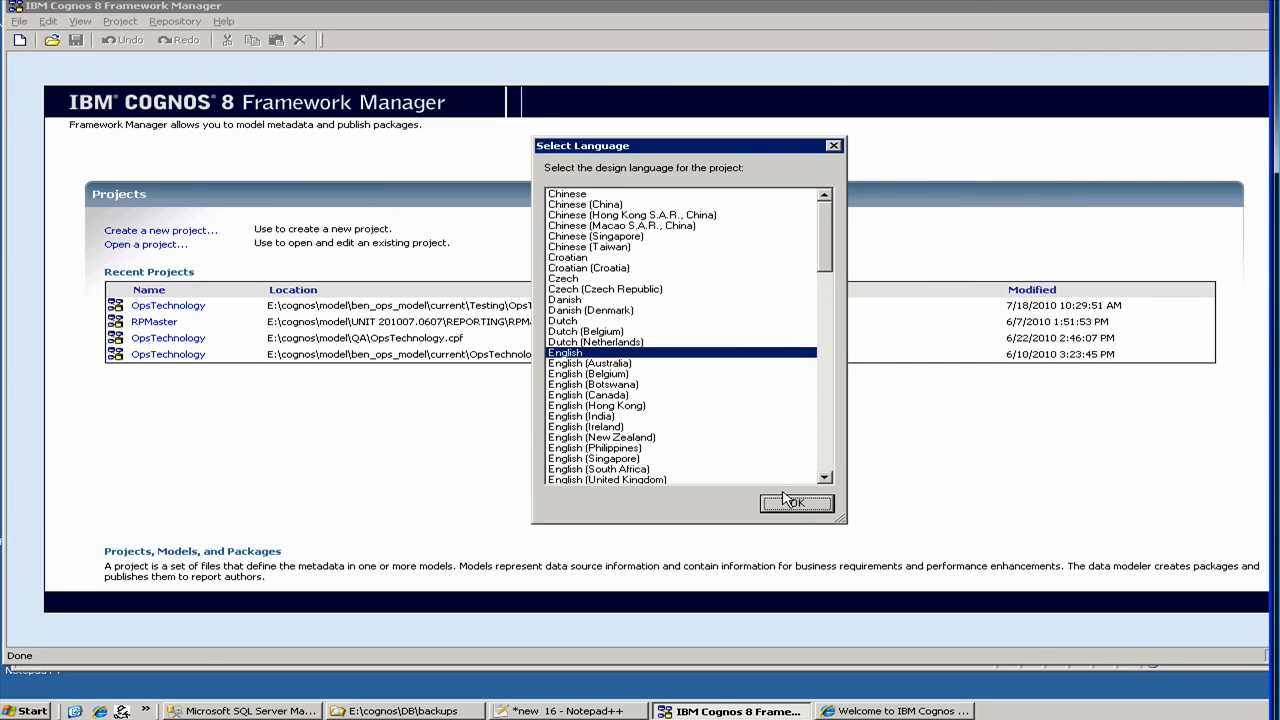
pyautogui.click(792, 506)
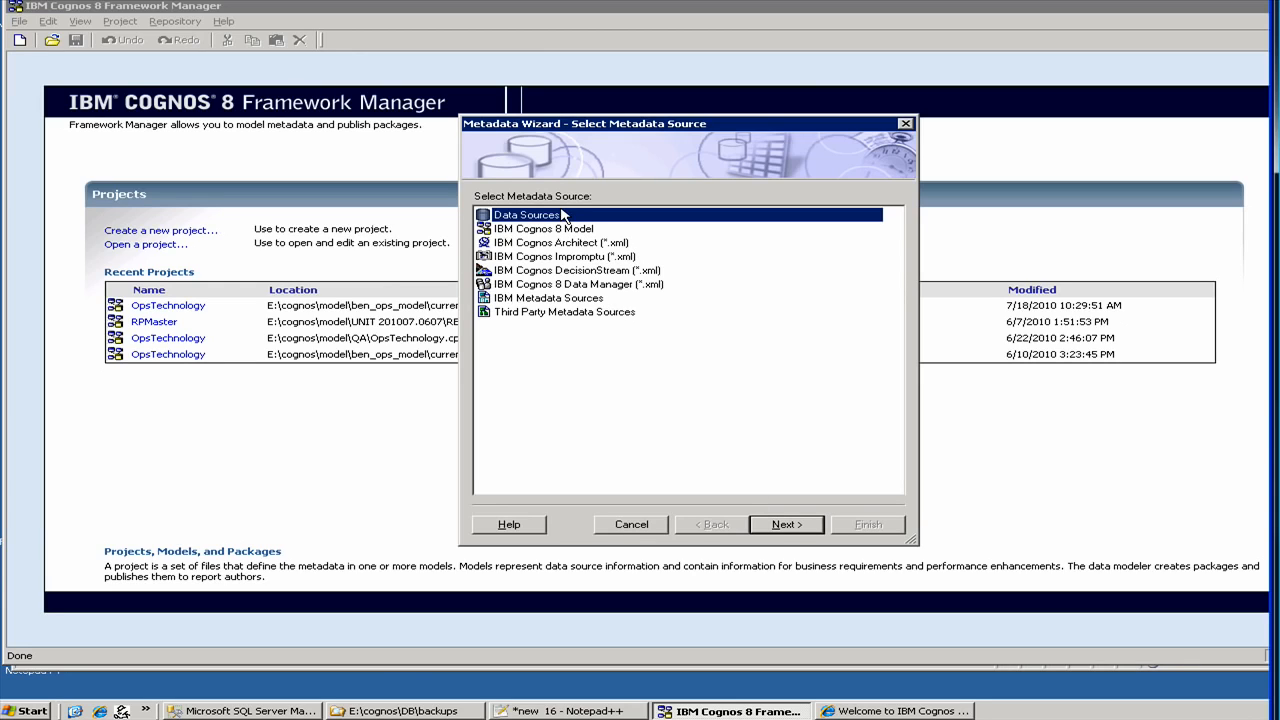
# - Continue the Metadata Wizard with Data Sources, then start another new project from the welcome page
pyautogui.click(790, 526)
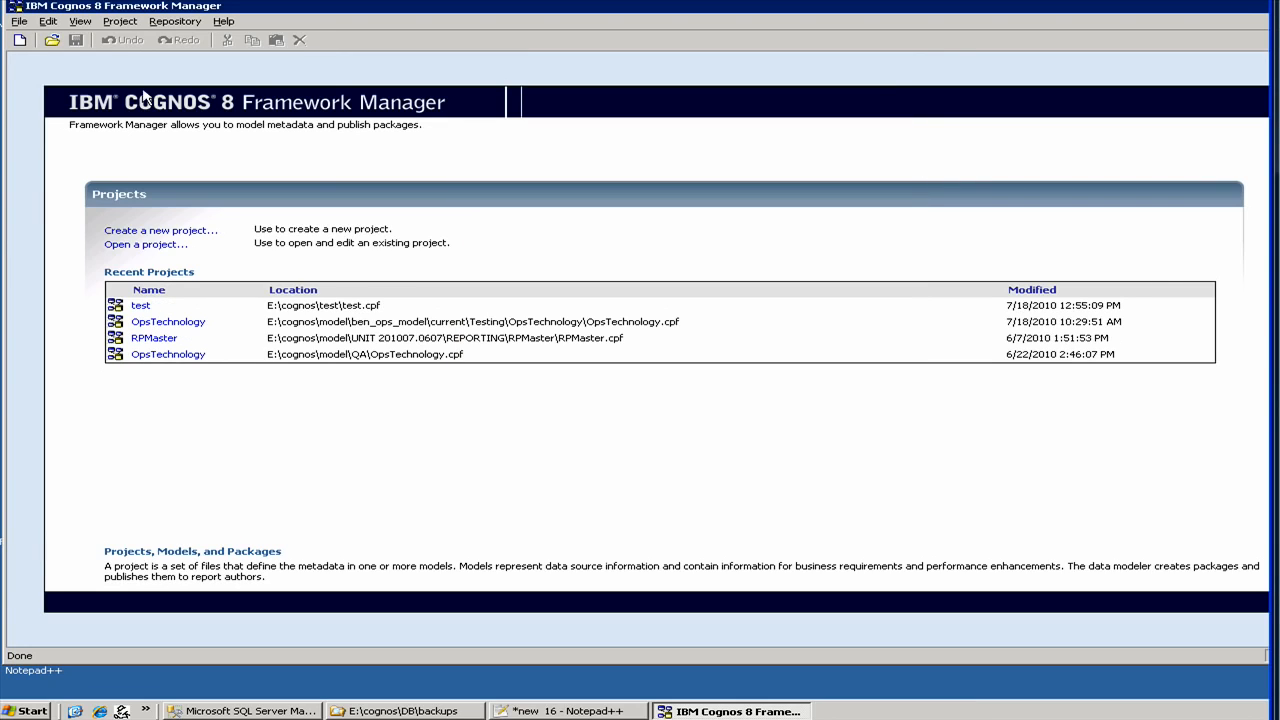
pyautogui.click(188, 236)
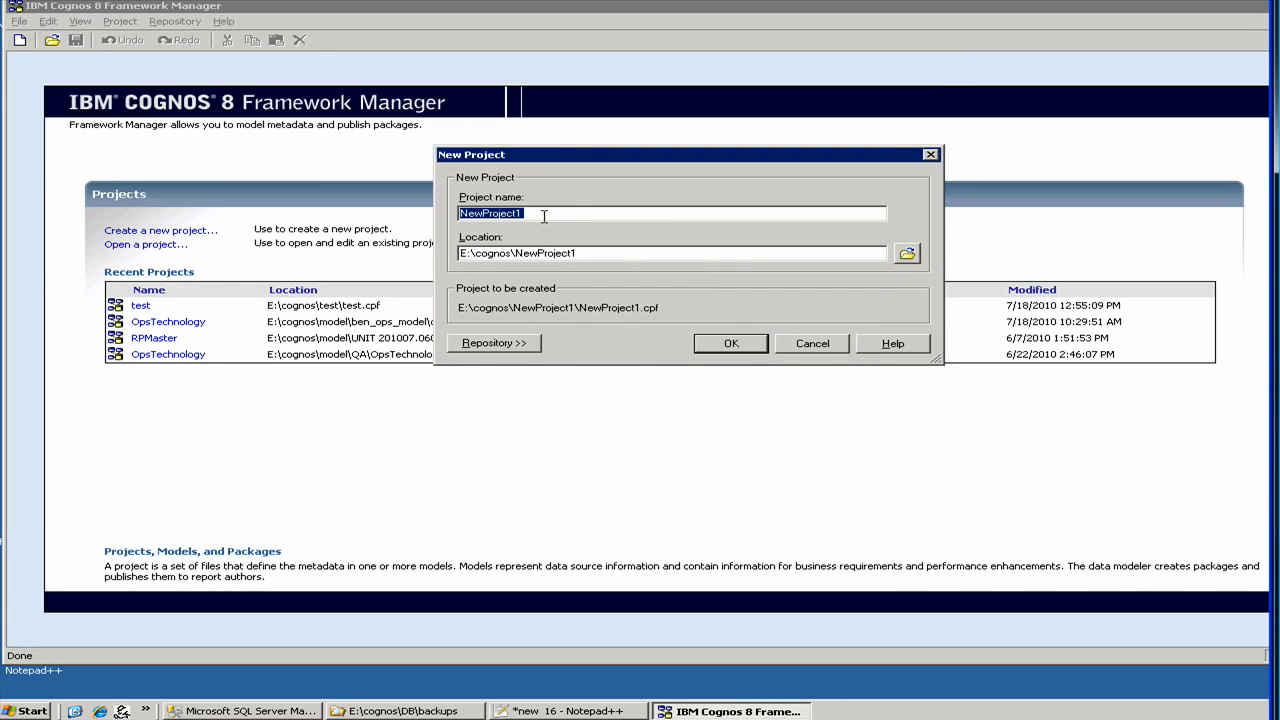
# - Name the second project 'test1' under E:\cognos, closing the F1 help window, and create it
pyautogui.write('test')
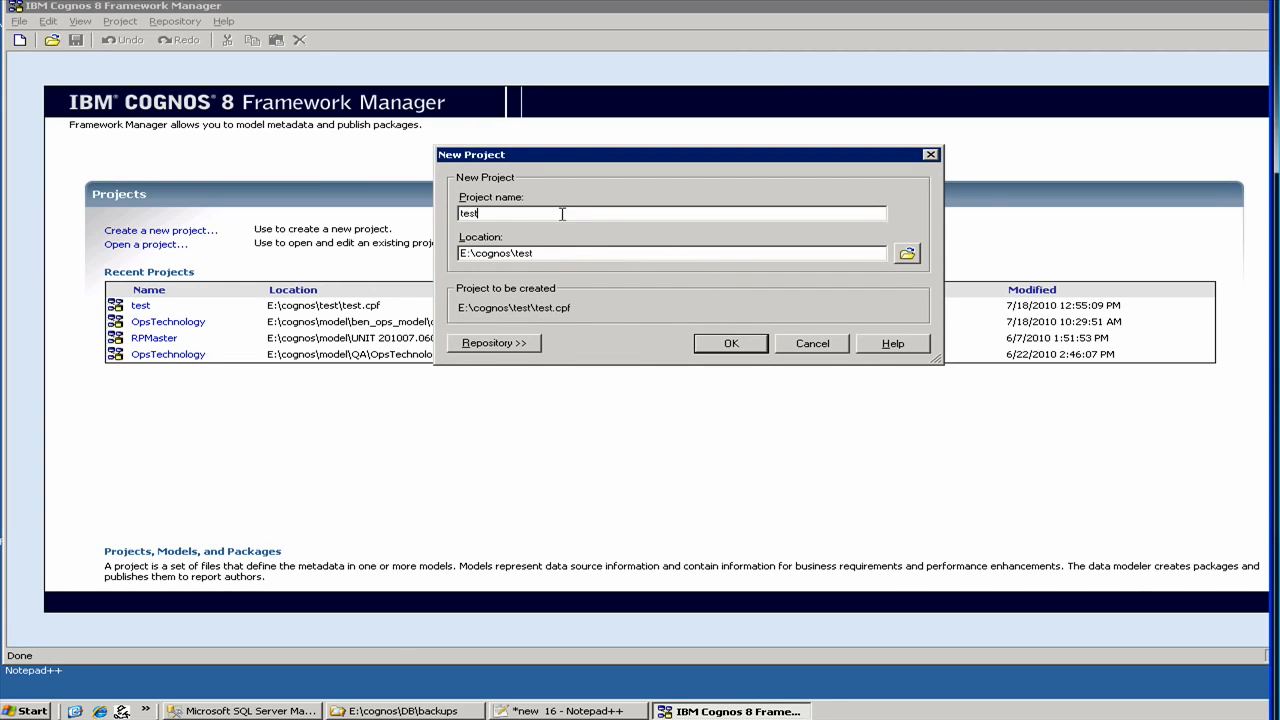
pyautogui.press('F1')
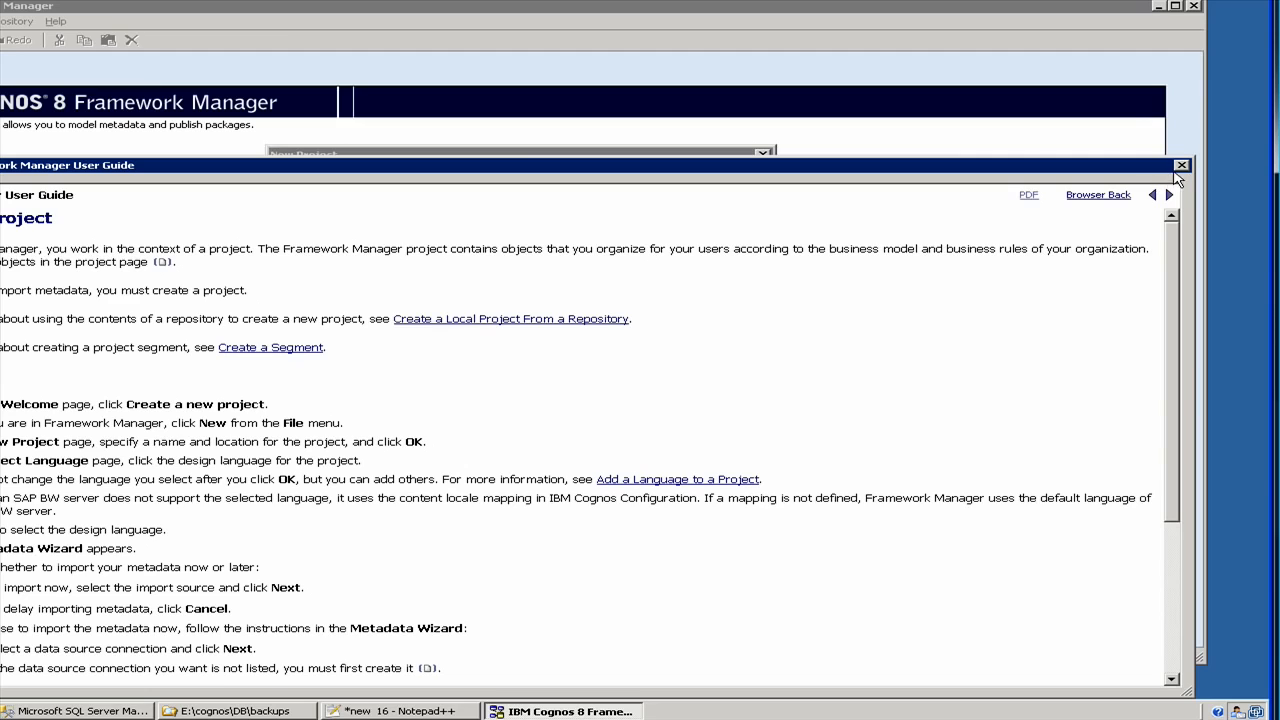
pyautogui.click(1181, 168)
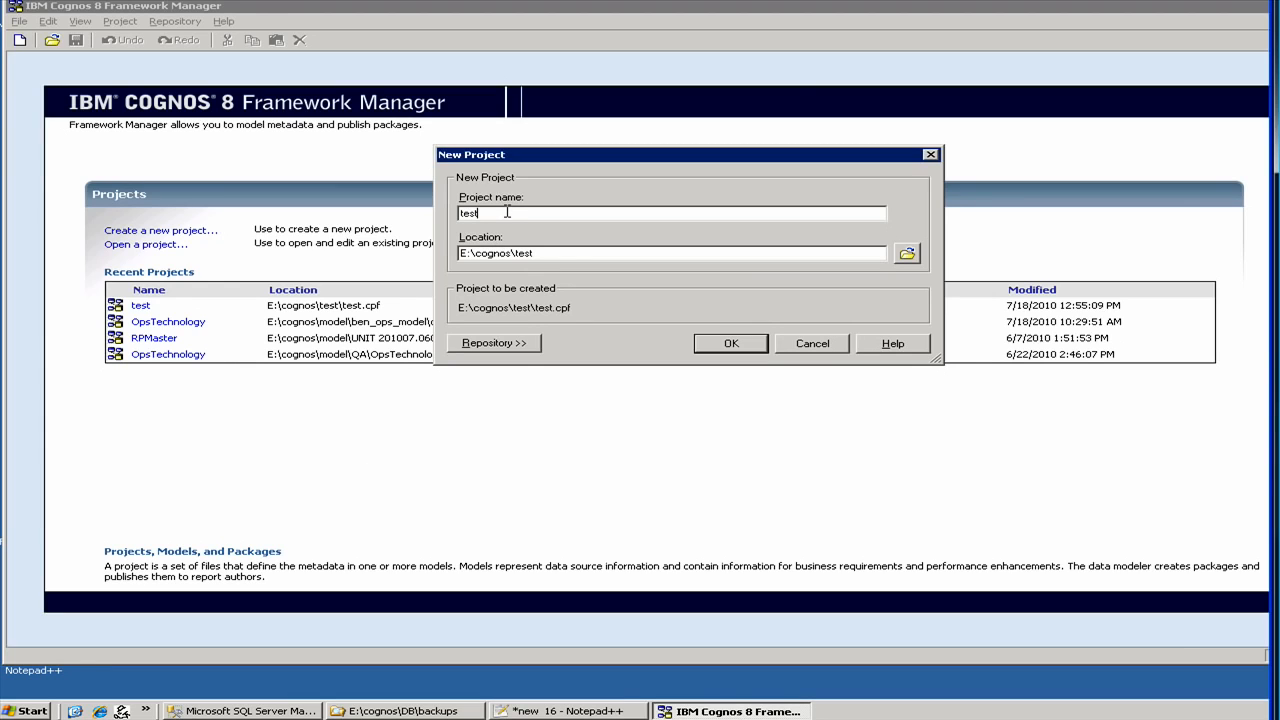
pyautogui.write('1')
pyautogui.click(760, 350)
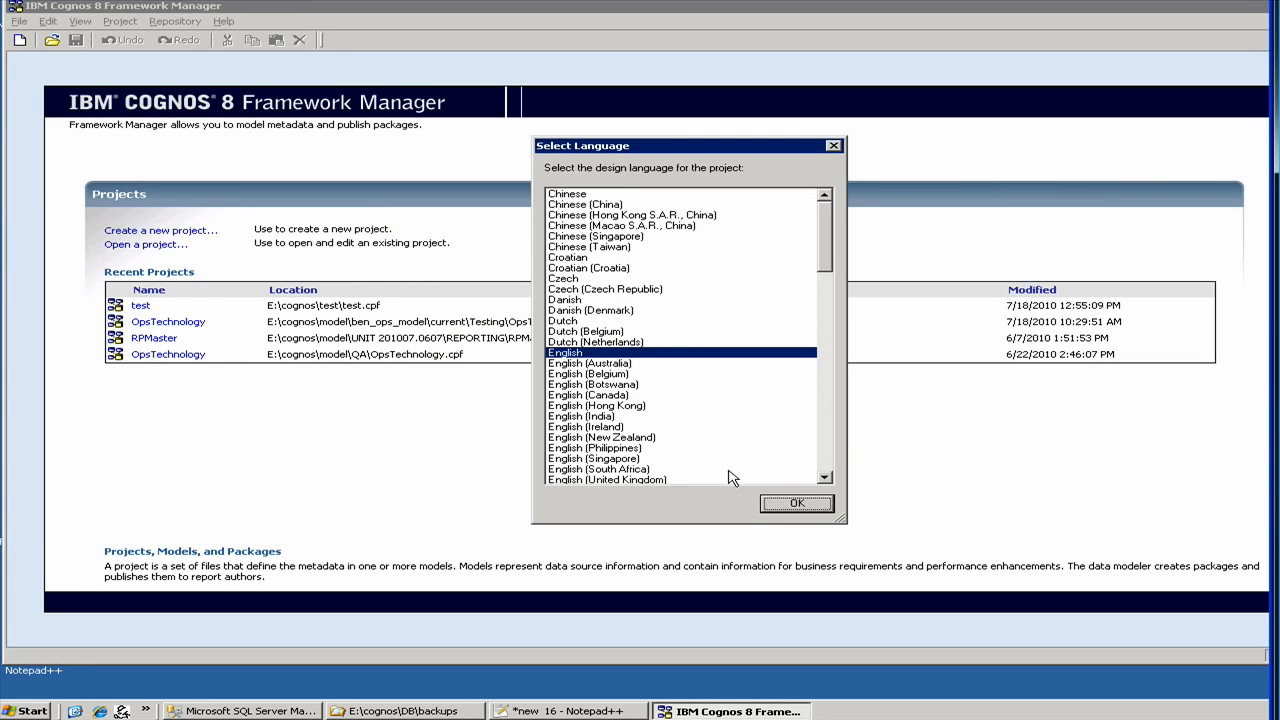
# - Accept English, choose Data Sources as the metadata source, and begin a new data source
pyautogui.click(777, 506)
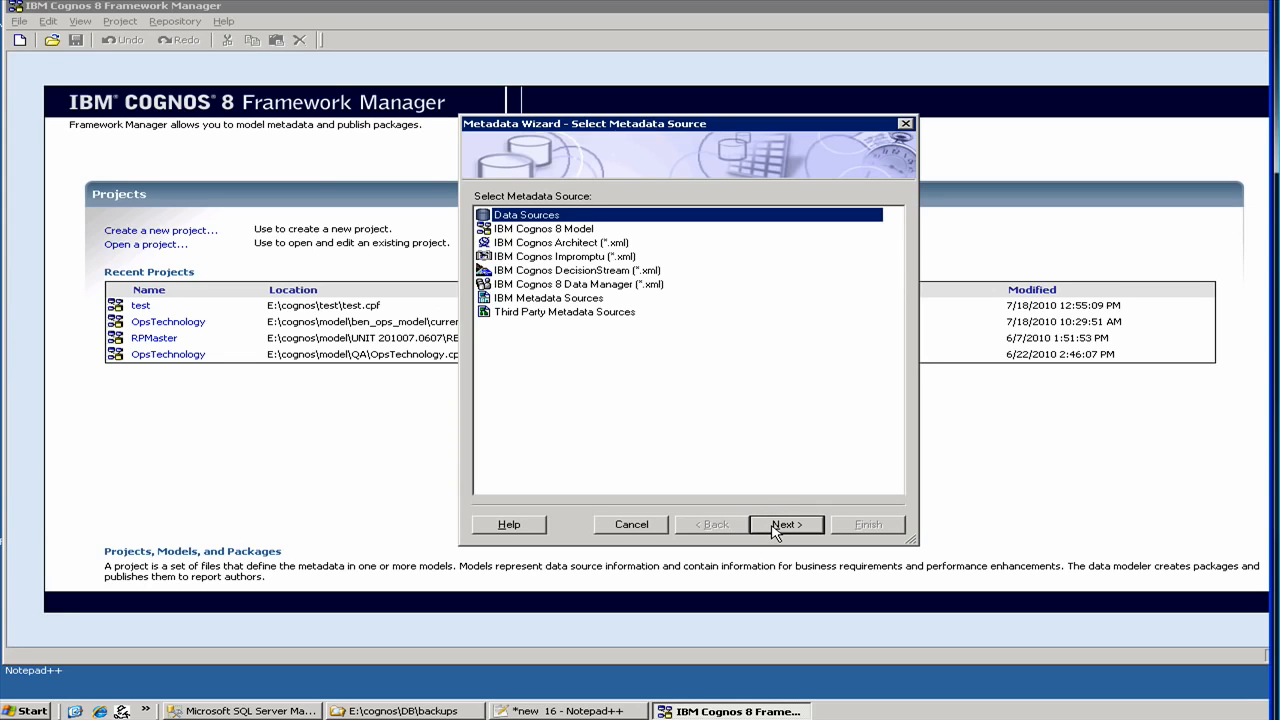
pyautogui.click(776, 528)
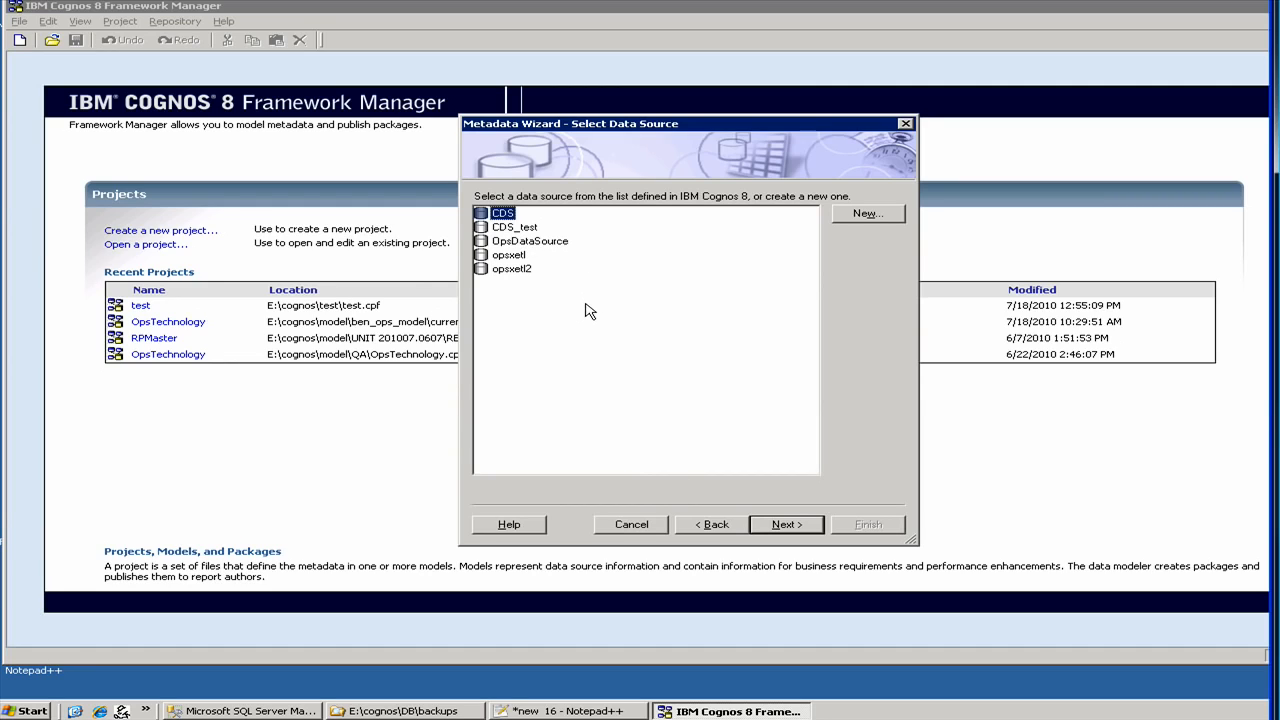
pyautogui.click(857, 217)
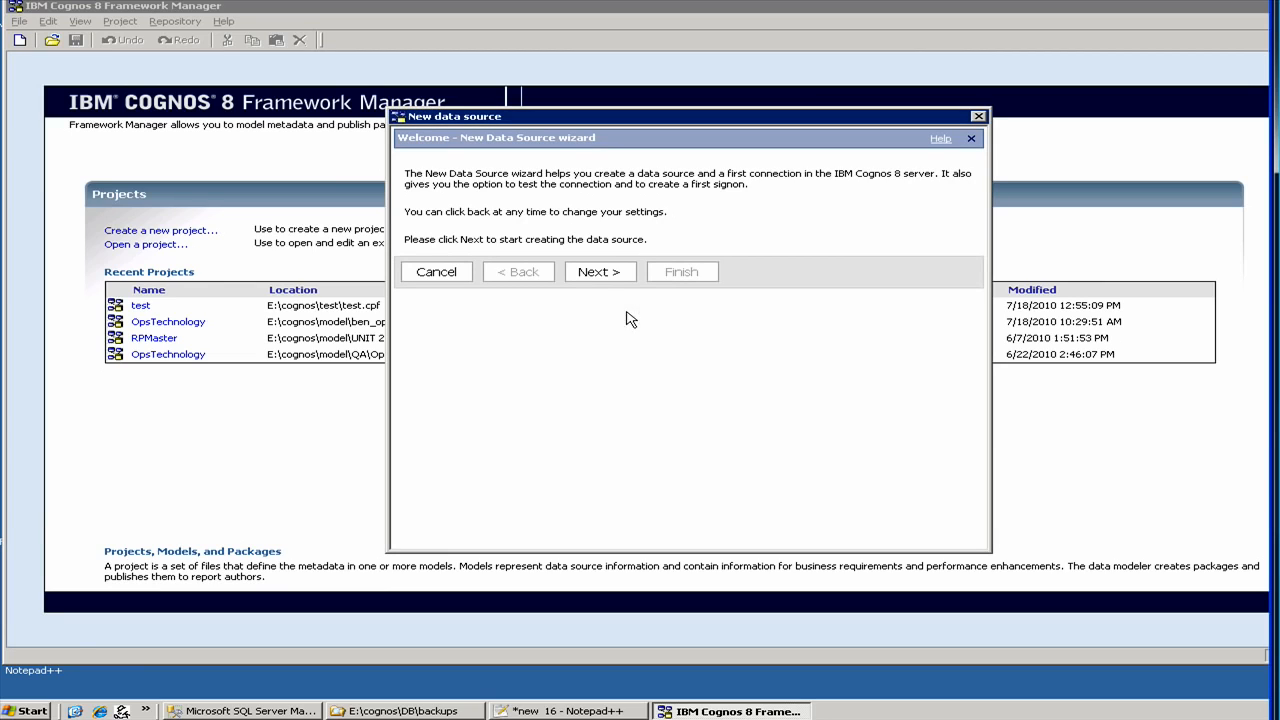
# - Name the data source and pick Microsoft SQL Server (SQL 2005 Native Client) as its type
pyautogui.click(600, 272)
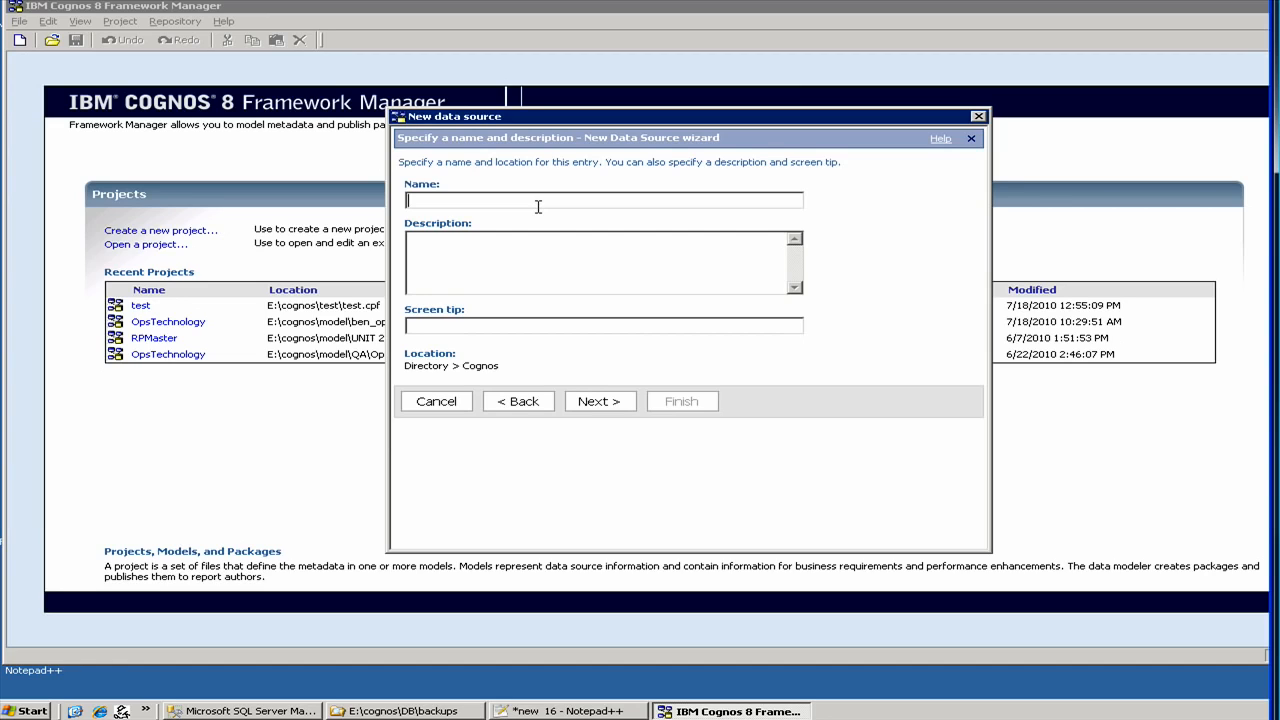
pyautogui.write('test1')
pyautogui.click(590, 400)
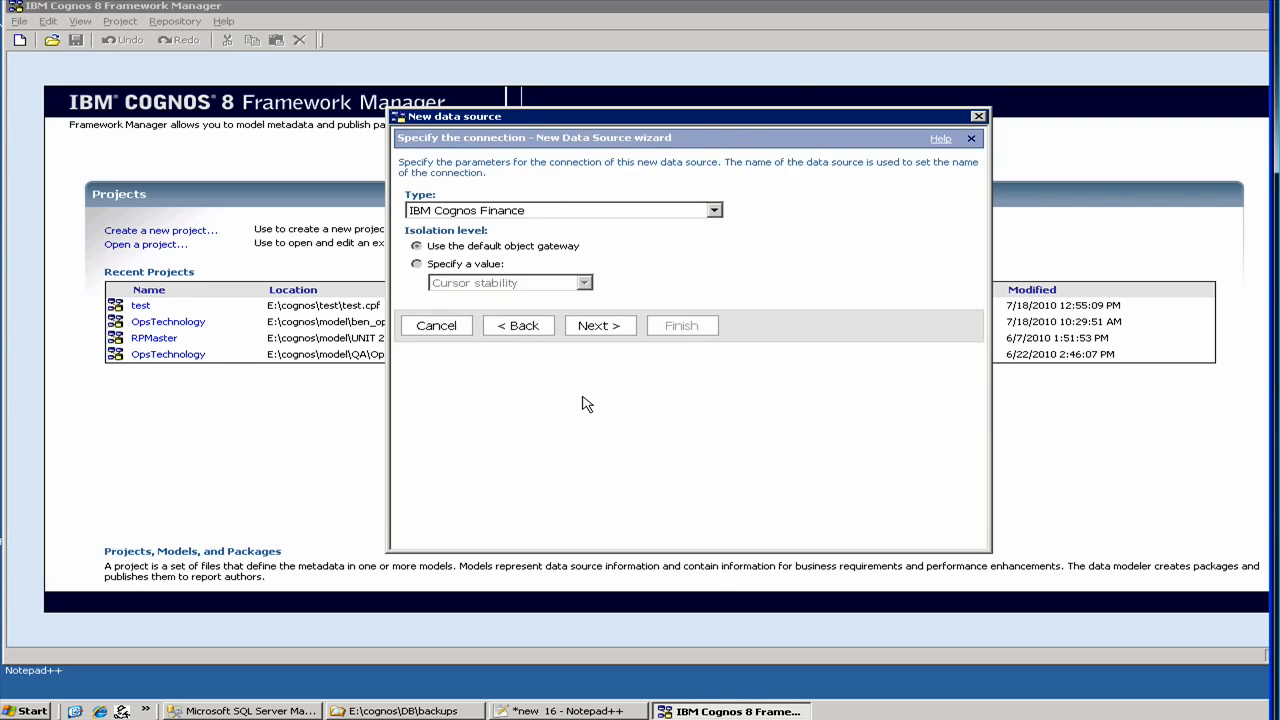
pyautogui.click(516, 214)
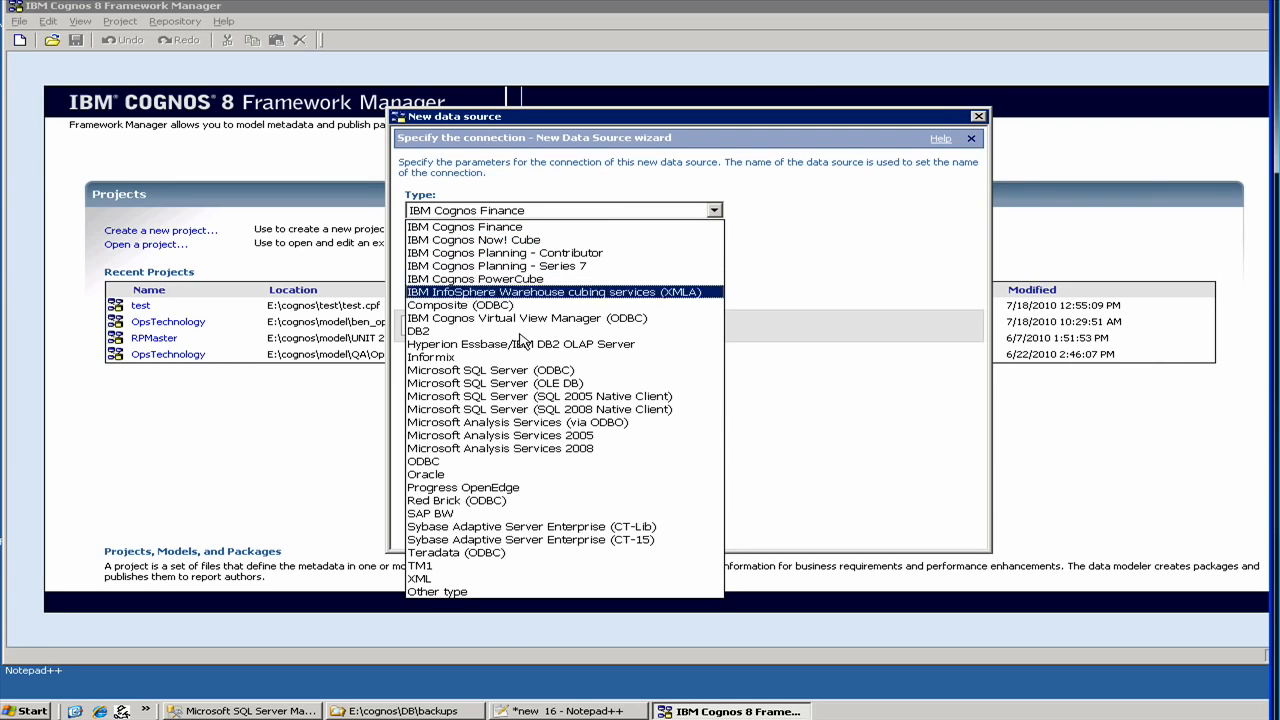
pyautogui.click(558, 398)
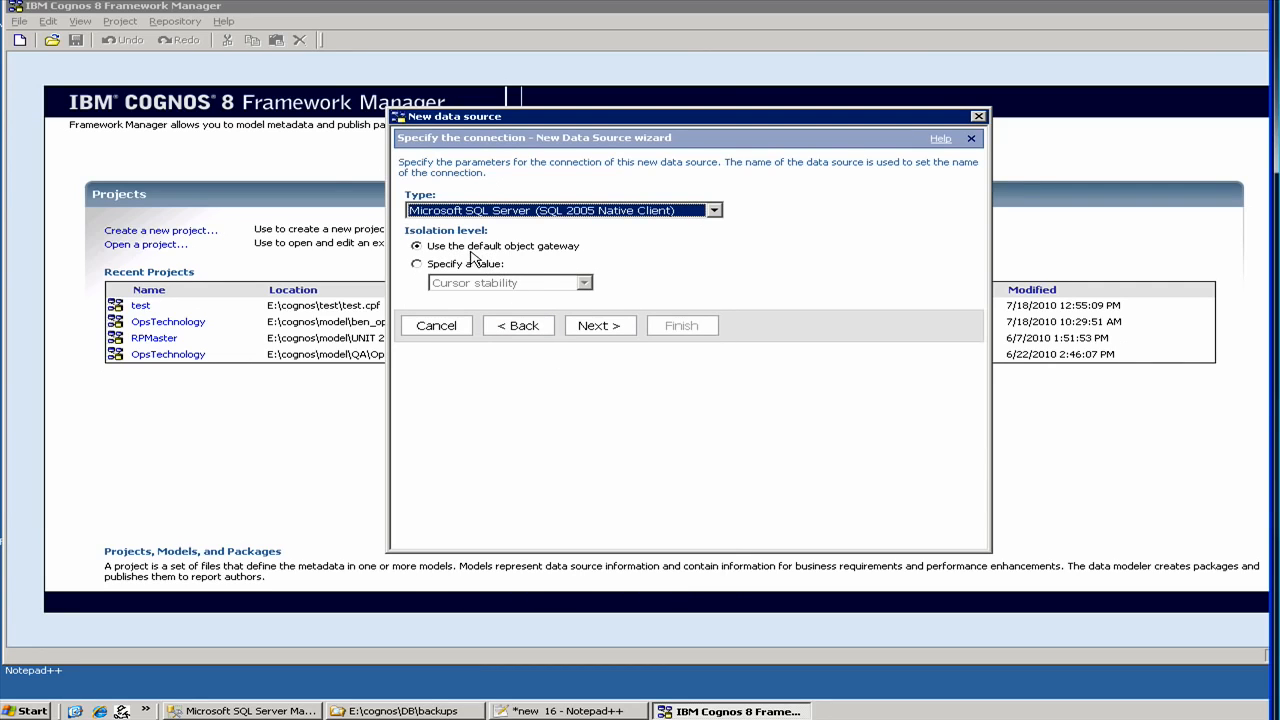
pyautogui.click(608, 330)
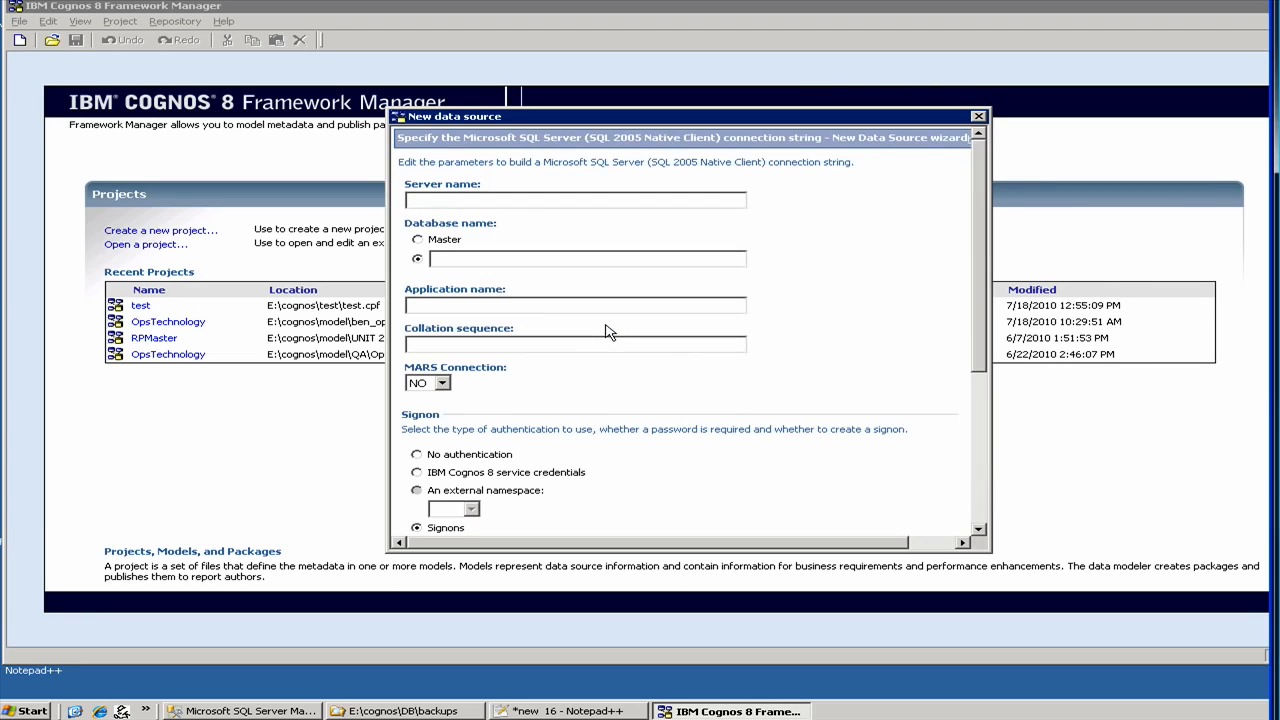
# - Set server name to localhost and database name to test, then switch to Management Studio
pyautogui.click(445, 201)
pyautogui.write('devsql2')
pyautogui.doubleClick(432, 203)
pyautogui.write('localhost')
pyautogui.write('test')
pyautogui.click(288, 712)
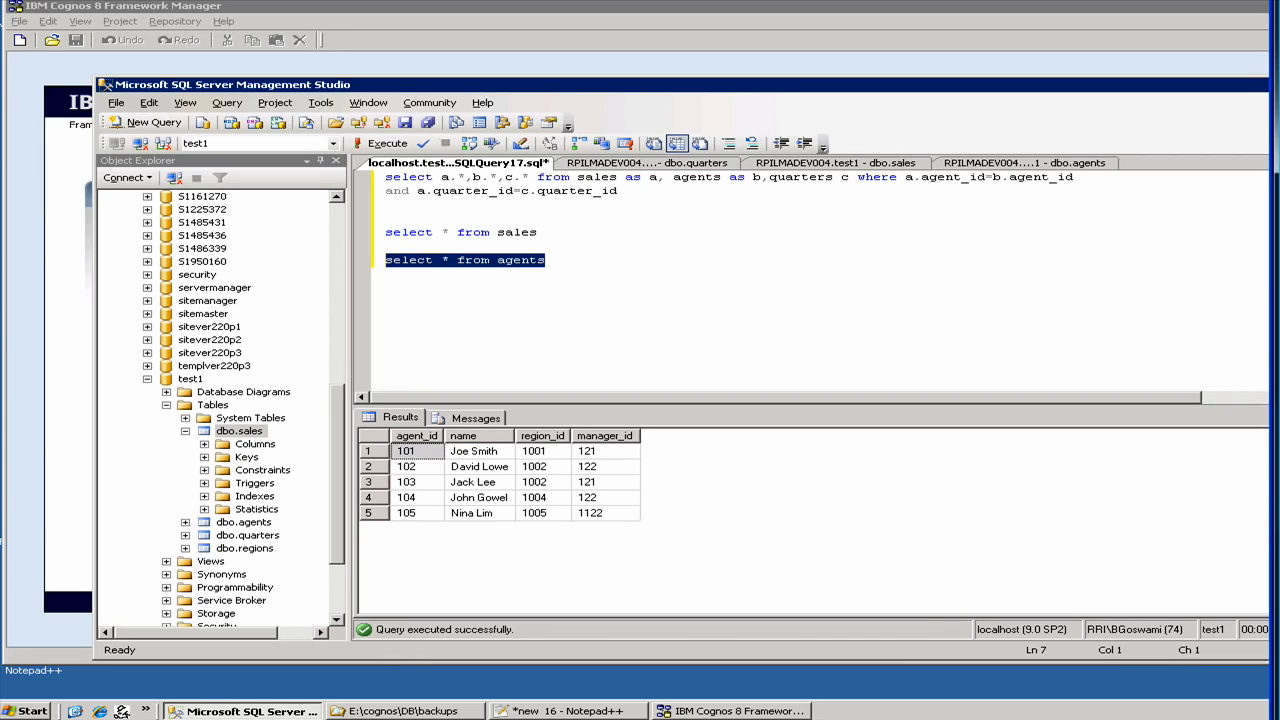
# - Return from SQL Server Management Studio to the Framework Manager data source dialog
pyautogui.click(680, 711)
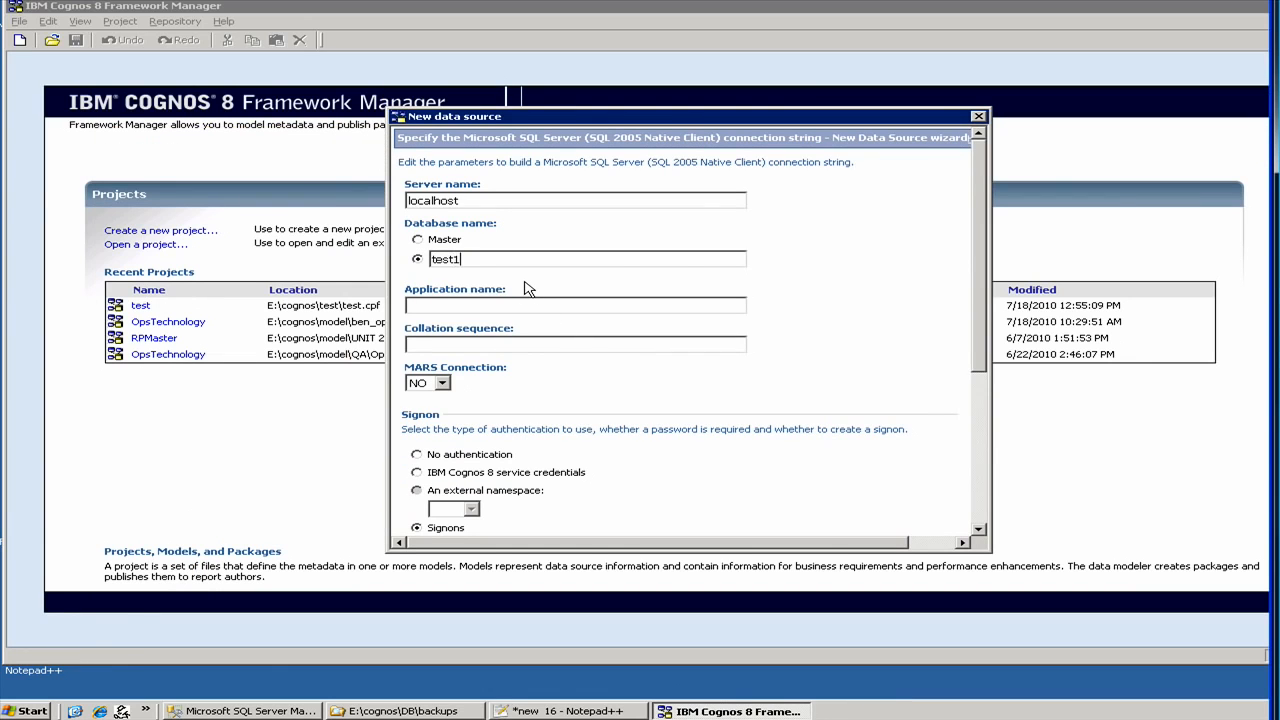
# - Under Signon, switch from No authentication to IBM Cognos 8 service credentials
pyautogui.click(456, 304)
pyautogui.scroll(-3, 982, 380)
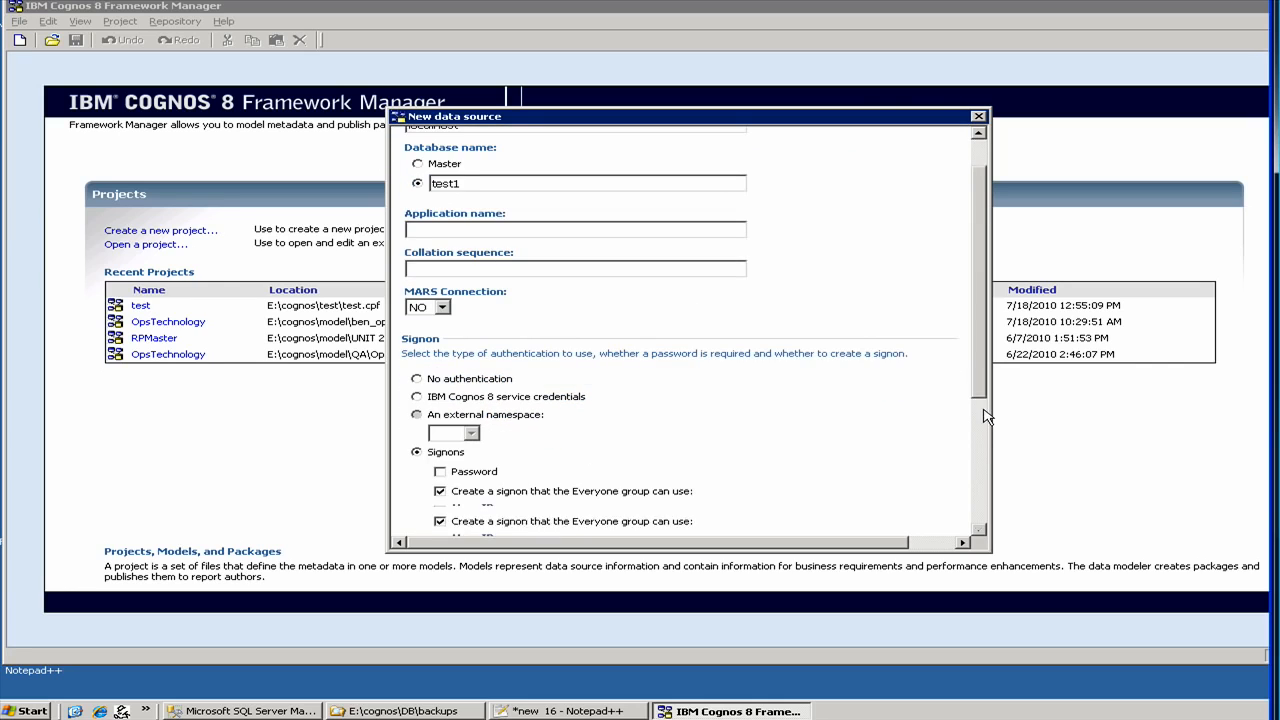
pyautogui.scroll(-3, 983, 420)
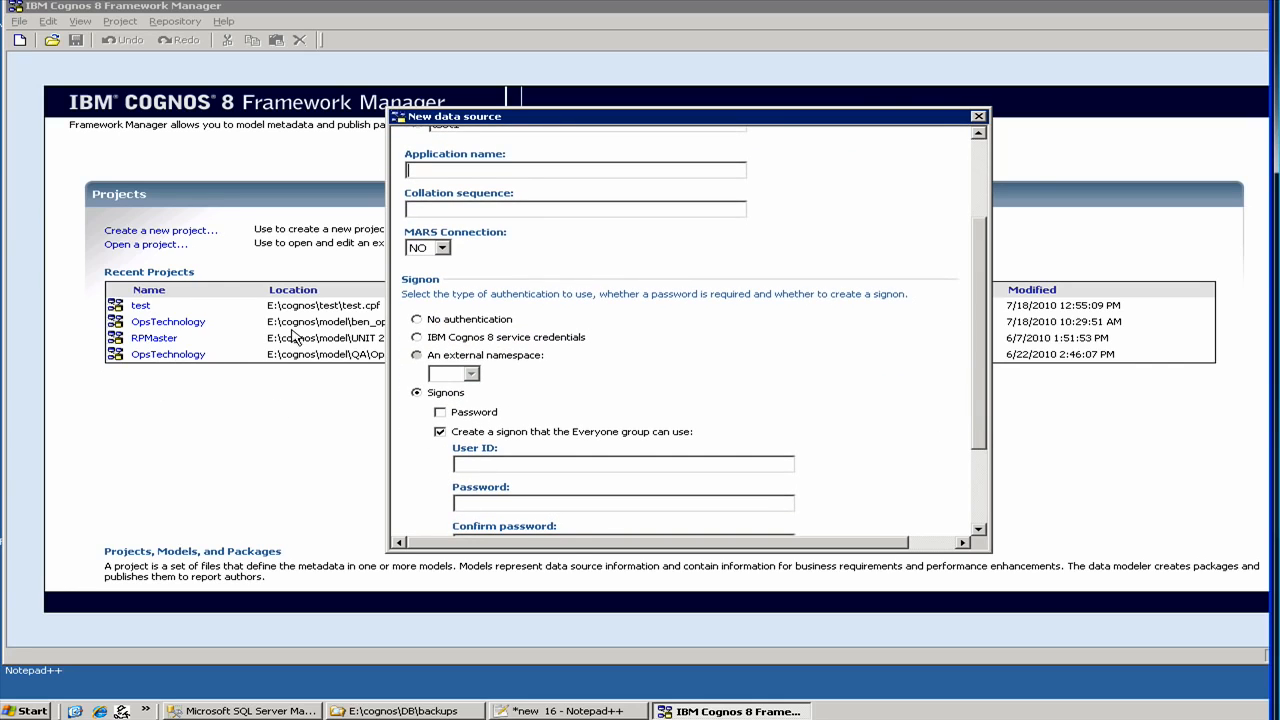
pyautogui.click(417, 320)
pyautogui.moveTo(979, 440); pyautogui.dragTo(979, 519)
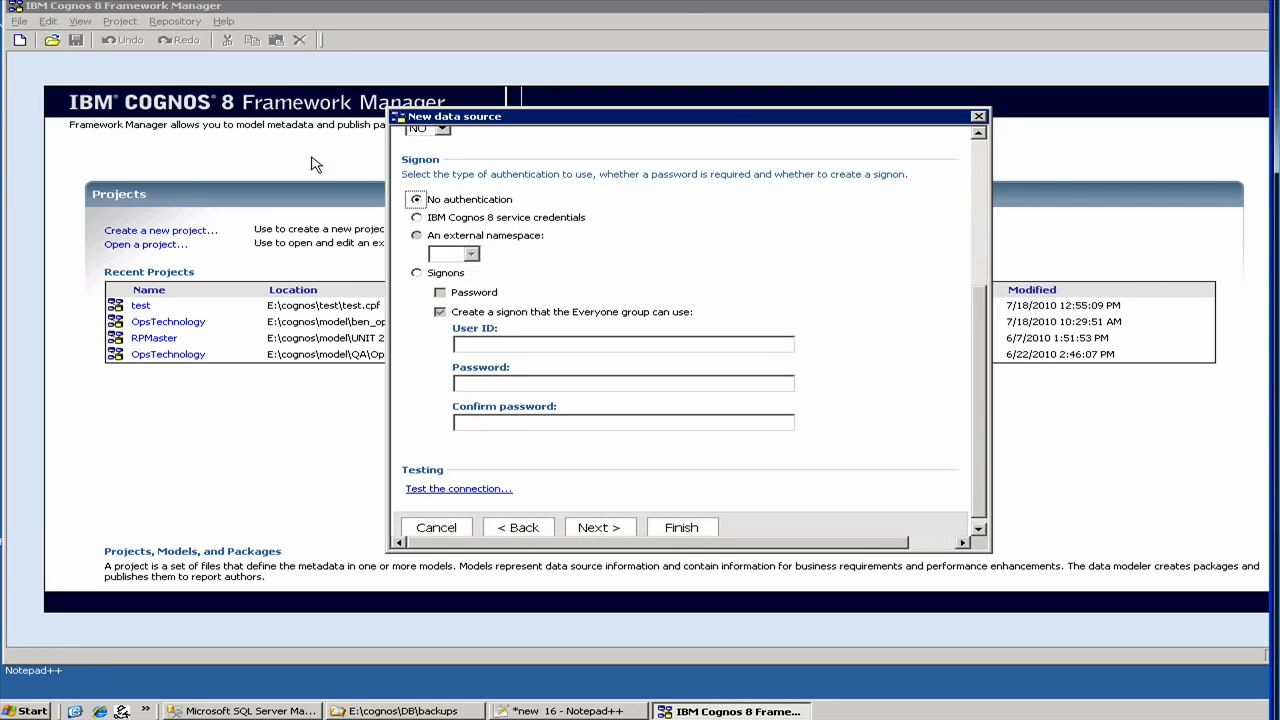
pyautogui.click(417, 218)
pyautogui.click(445, 490)
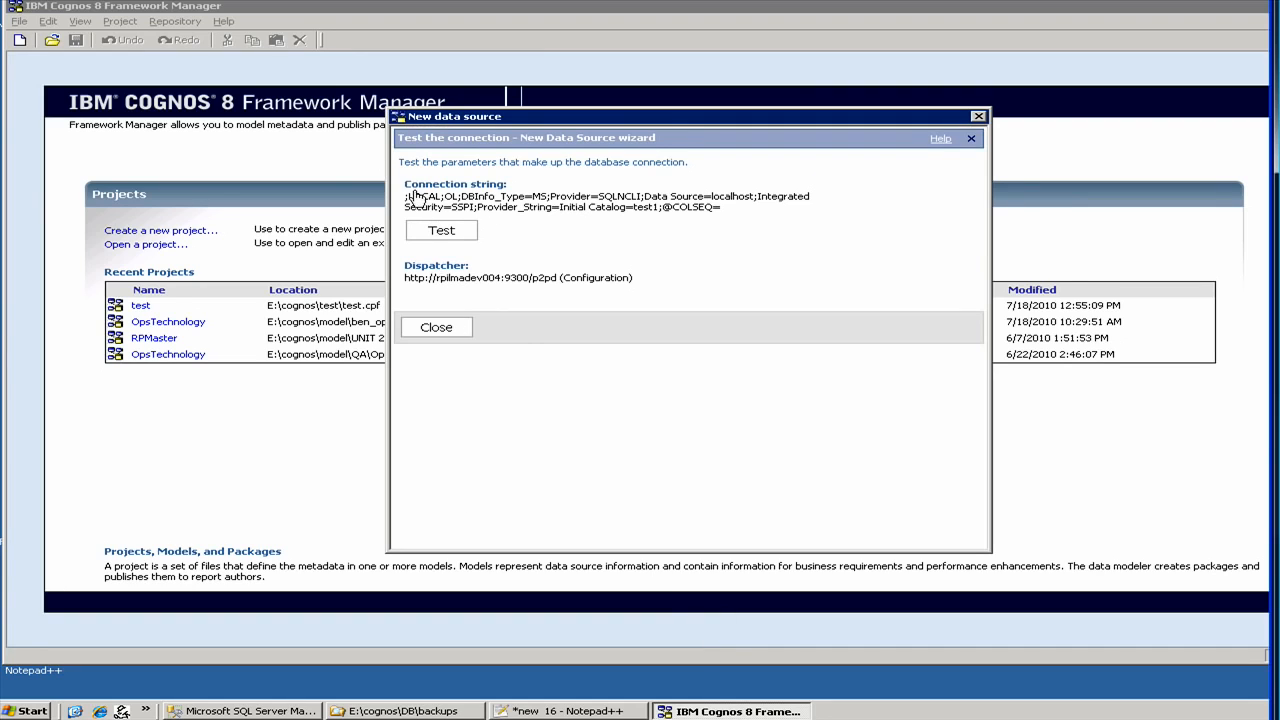
pyautogui.click(440, 233)
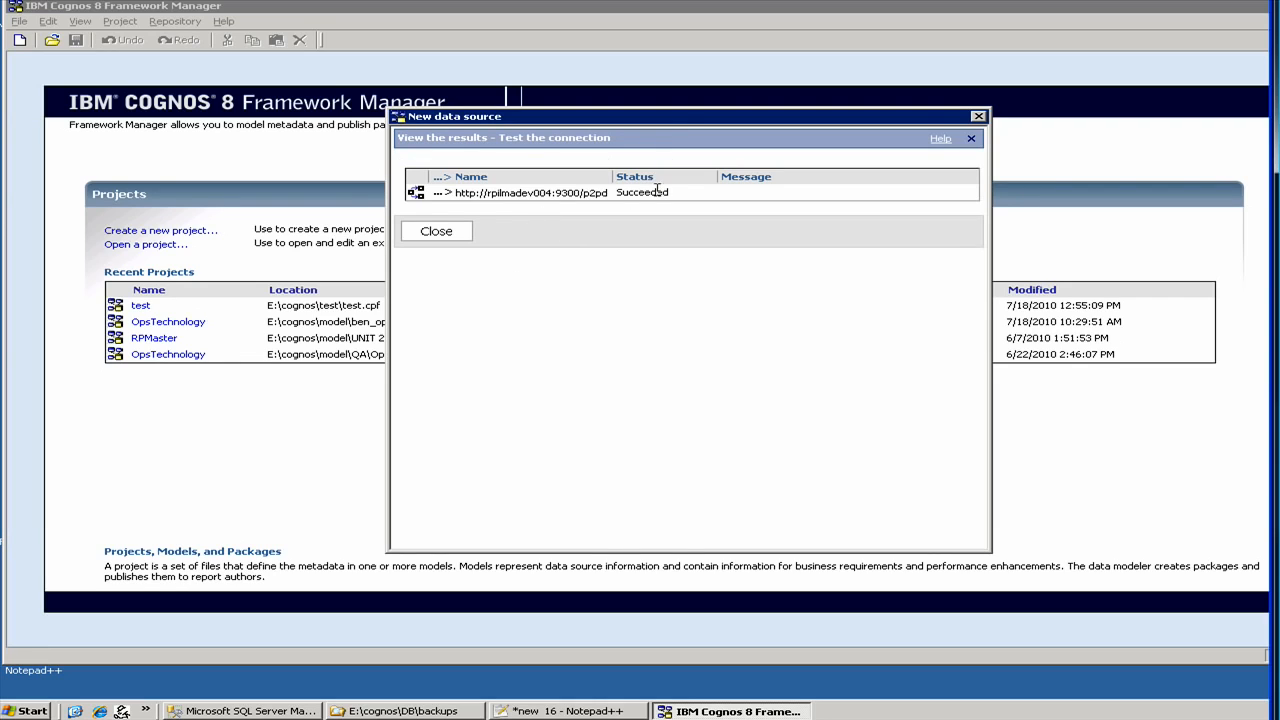
pyautogui.click(437, 235)
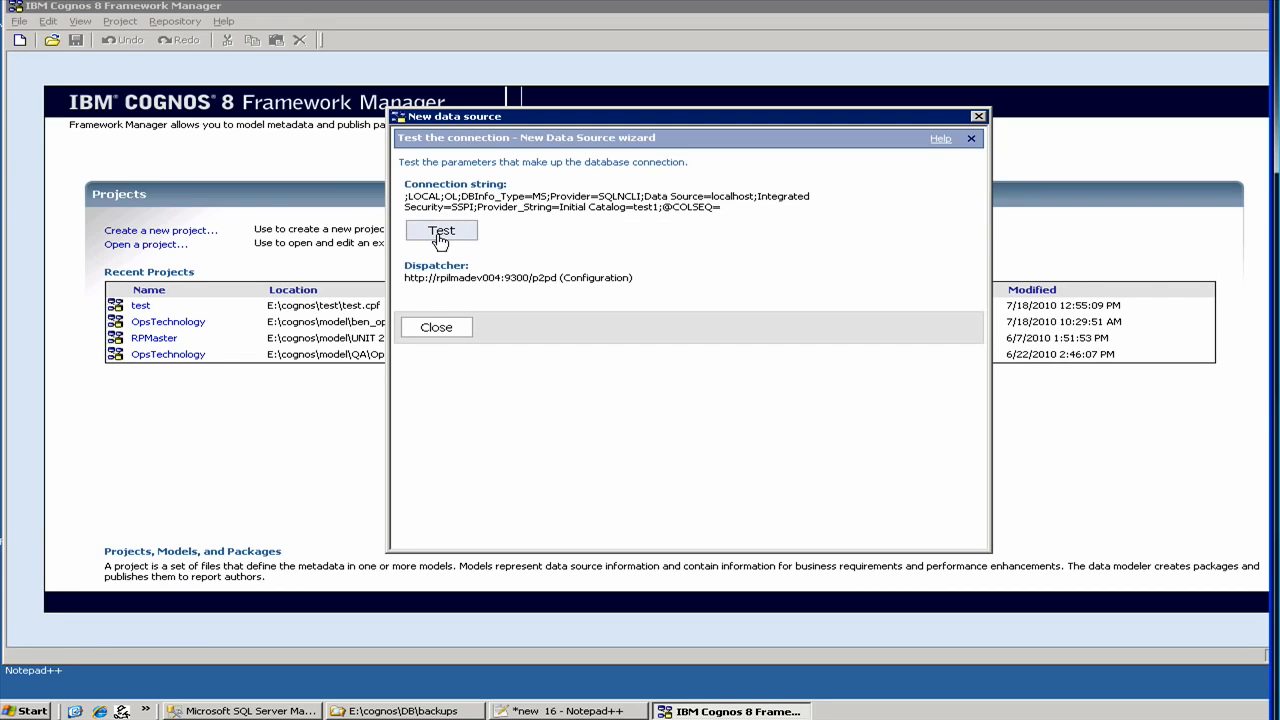
pyautogui.click(437, 329)
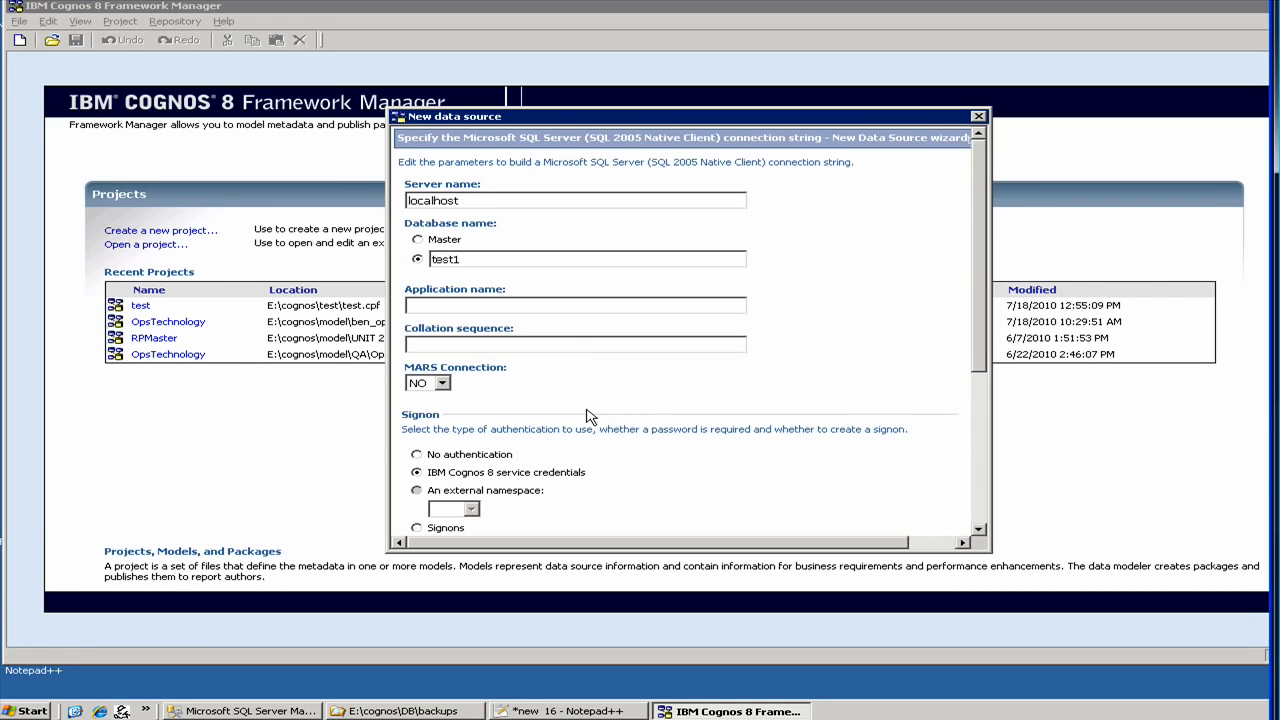
pyautogui.scroll(-5, 595, 445)
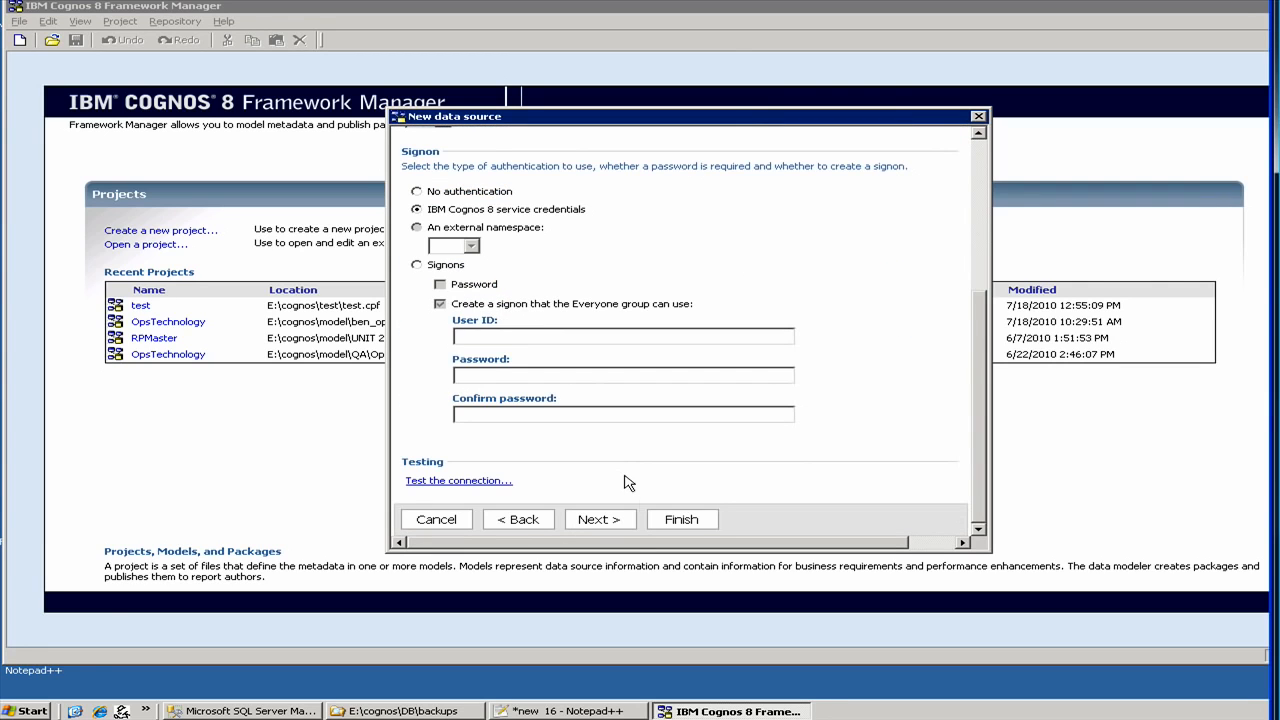
# - Finish the New Data Source wizard for test1 and dismiss the success message
pyautogui.click(622, 519)
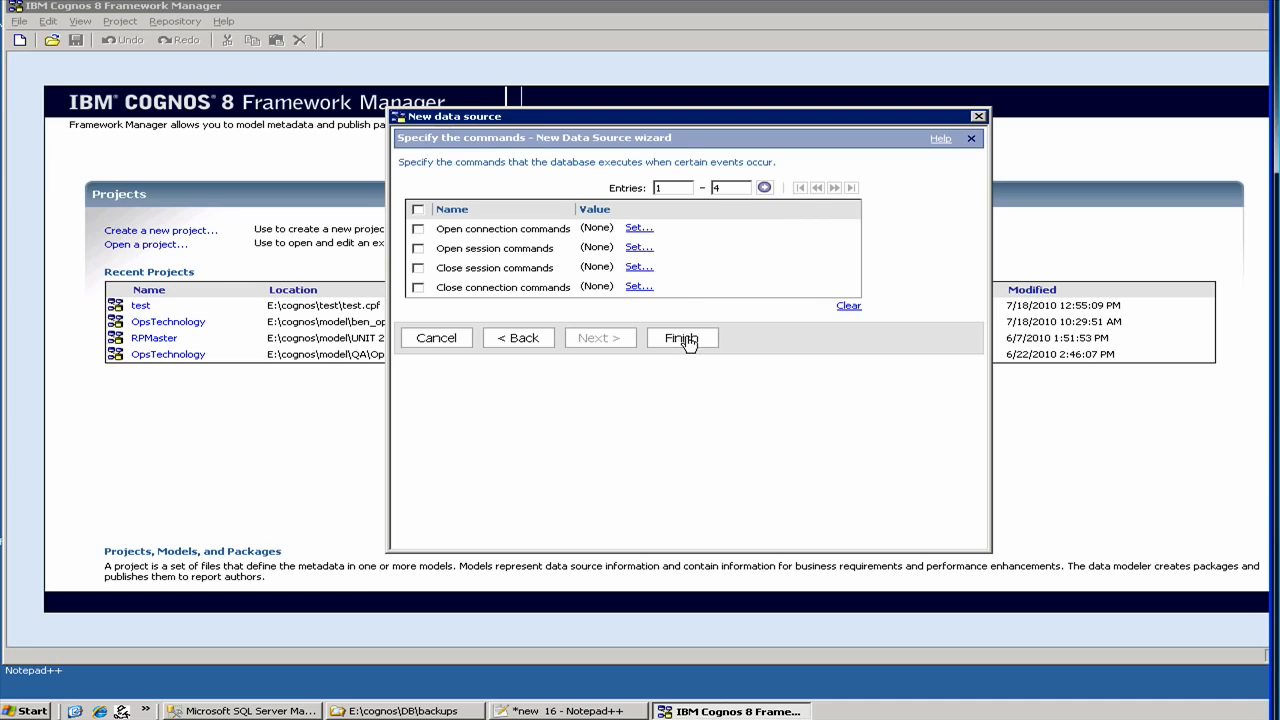
pyautogui.click(684, 340)
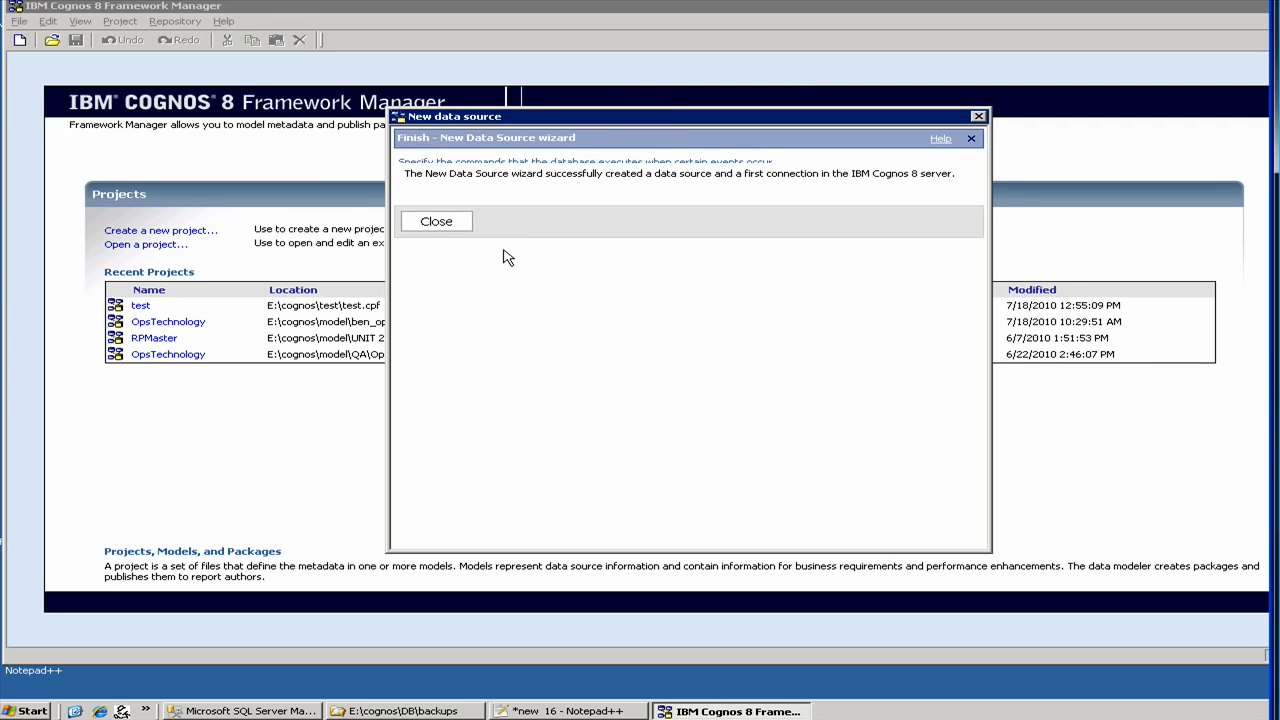
pyautogui.click(435, 224)
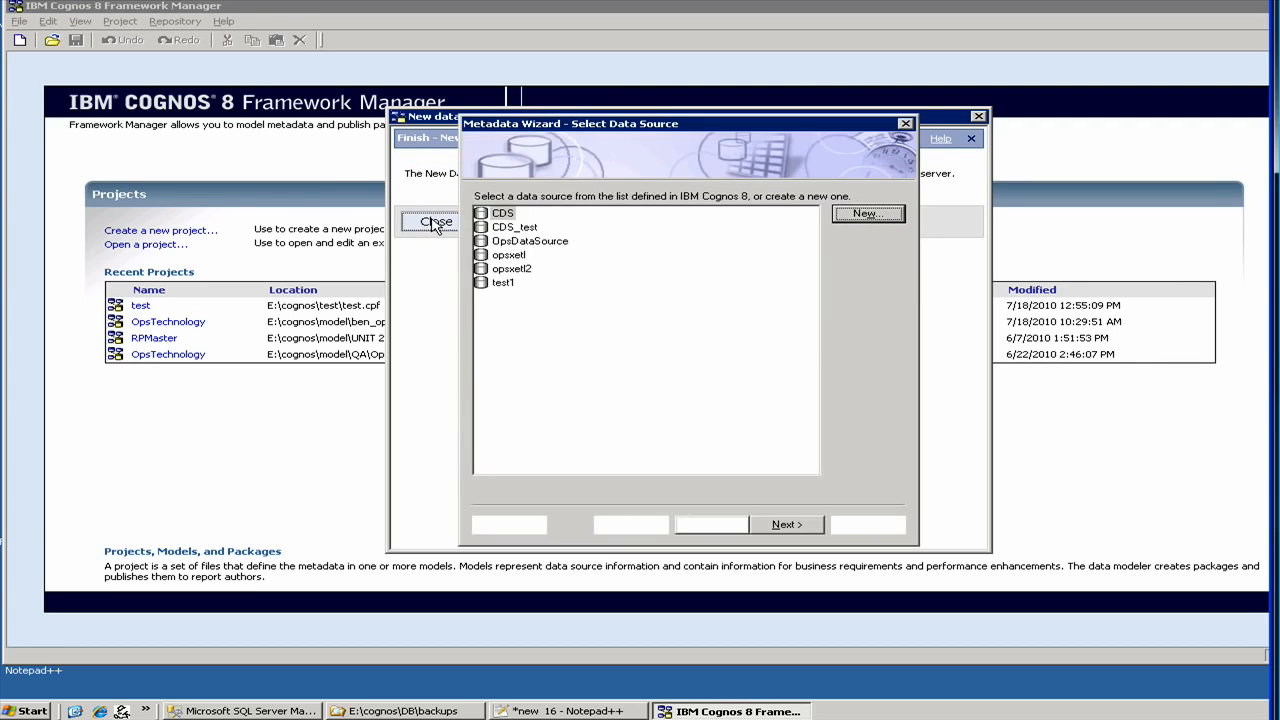
# - Choose the test1 data source and tick agents, quarters, regions and sales under dbo > Tables
pyautogui.click(496, 285)
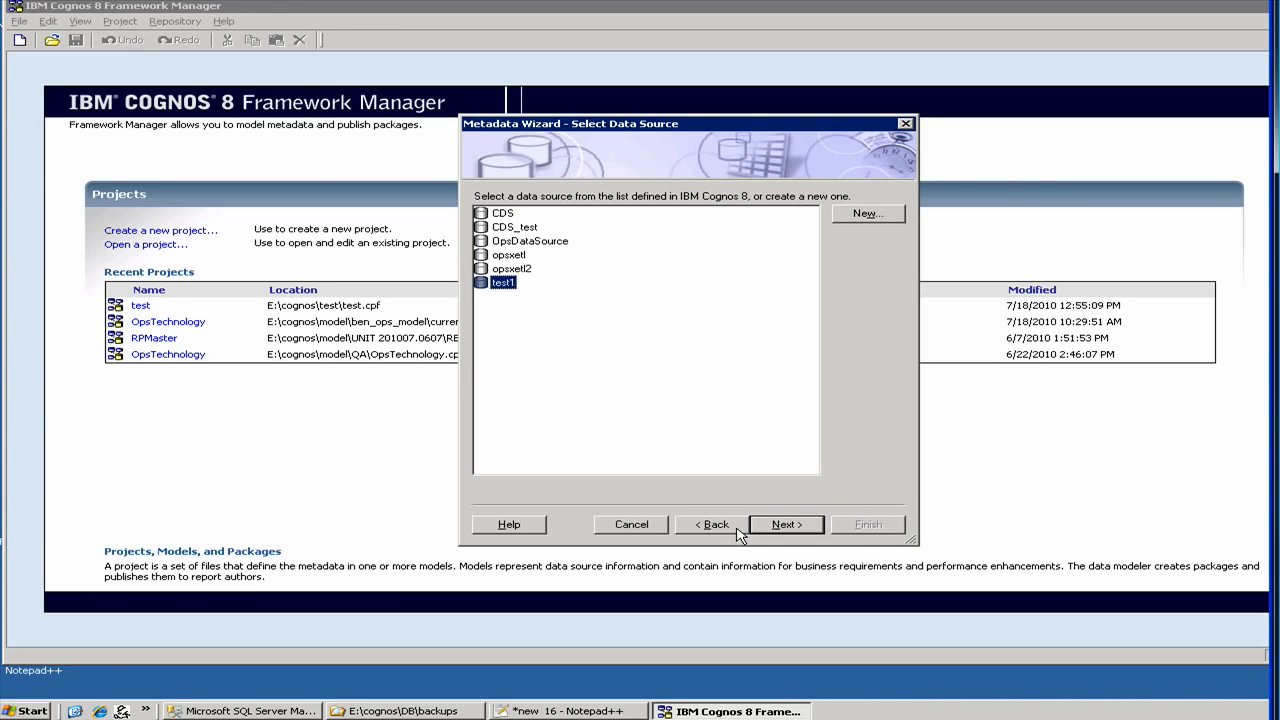
pyautogui.click(782, 526)
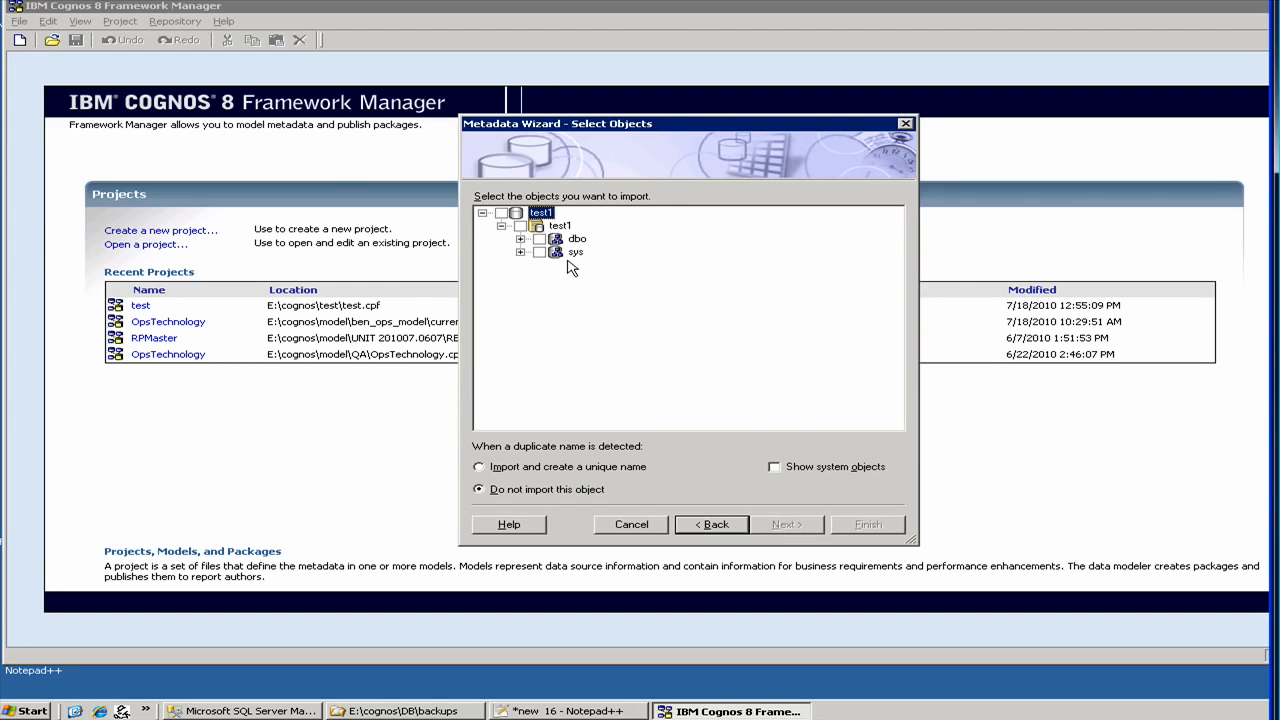
pyautogui.click(520, 239)
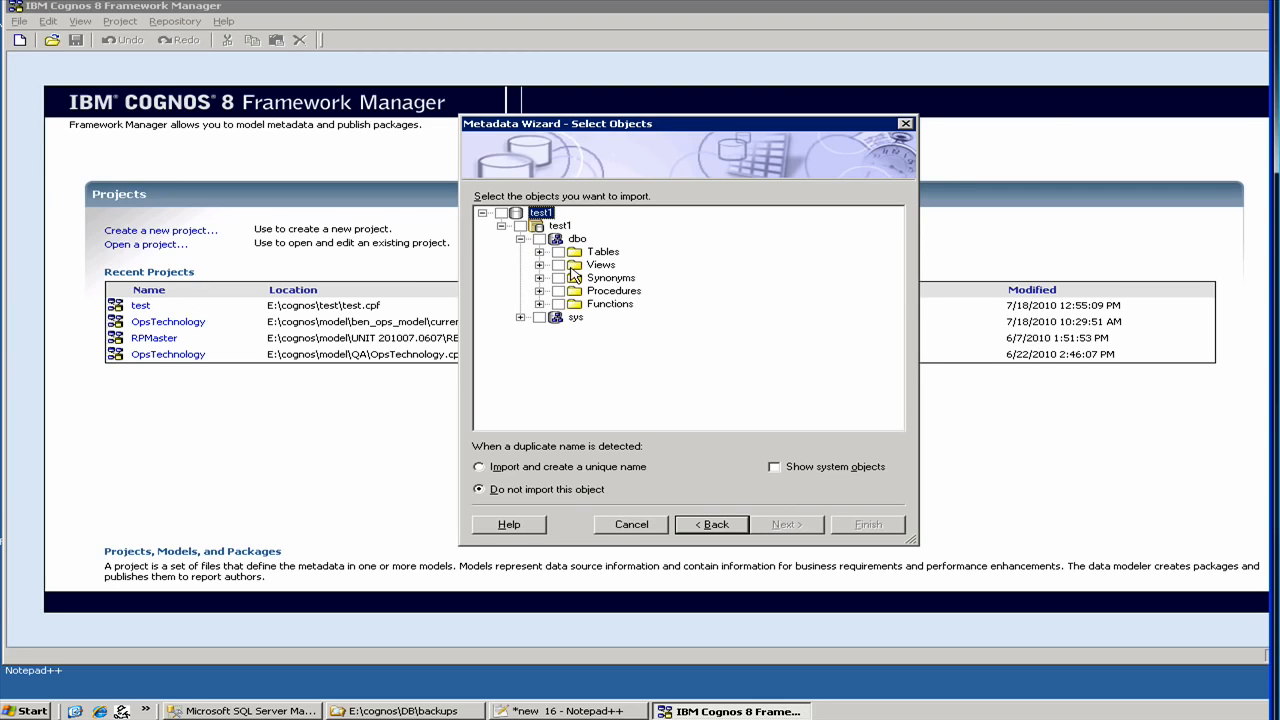
pyautogui.click(539, 252)
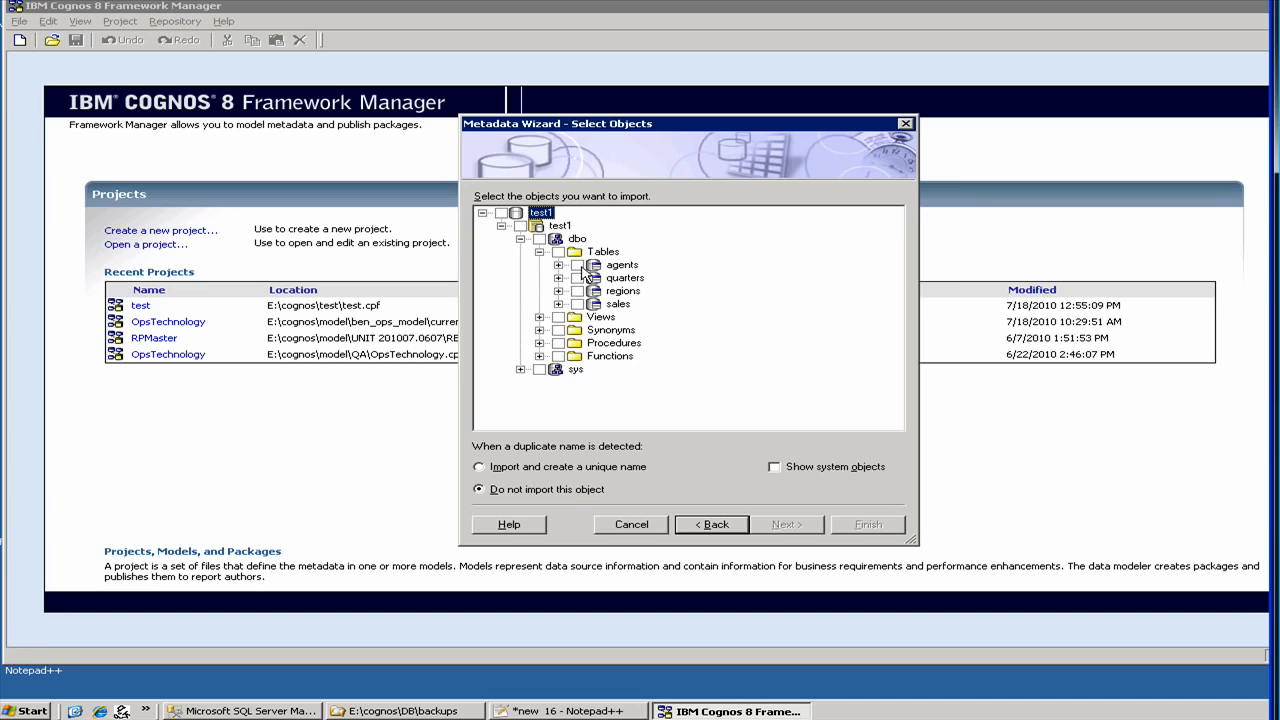
pyautogui.click(578, 265)
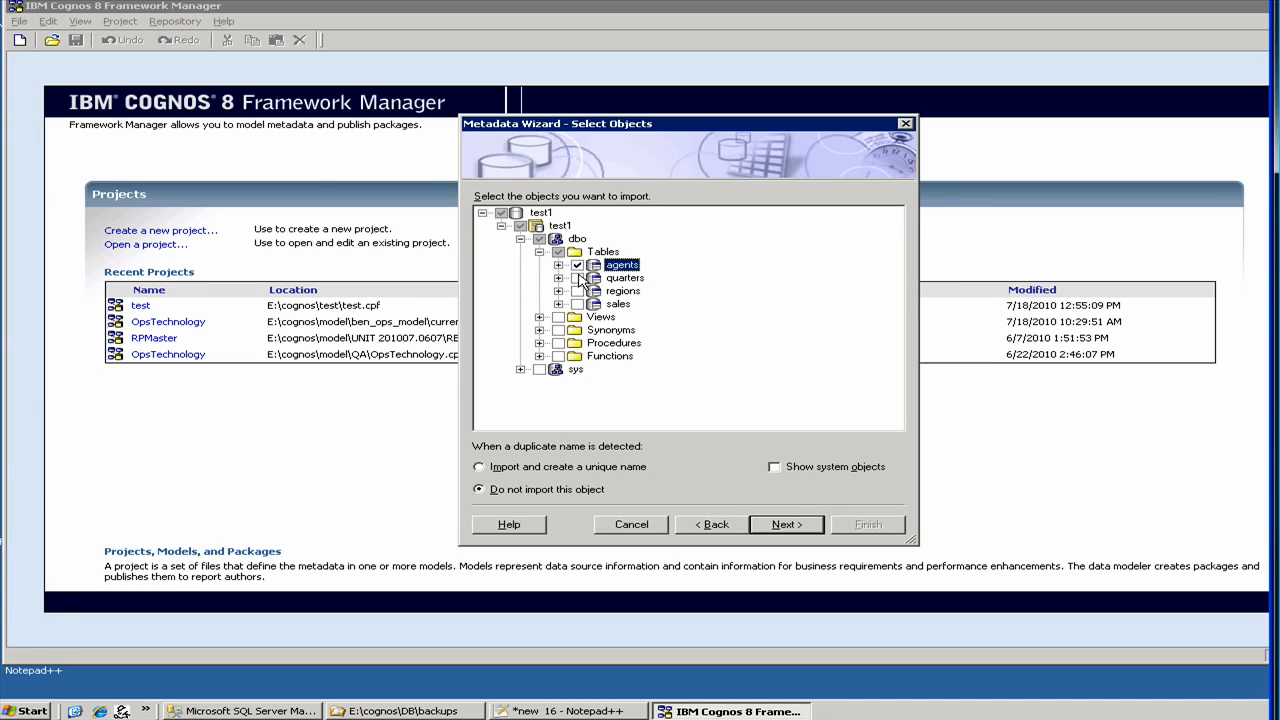
pyautogui.click(577, 278)
pyautogui.click(577, 291)
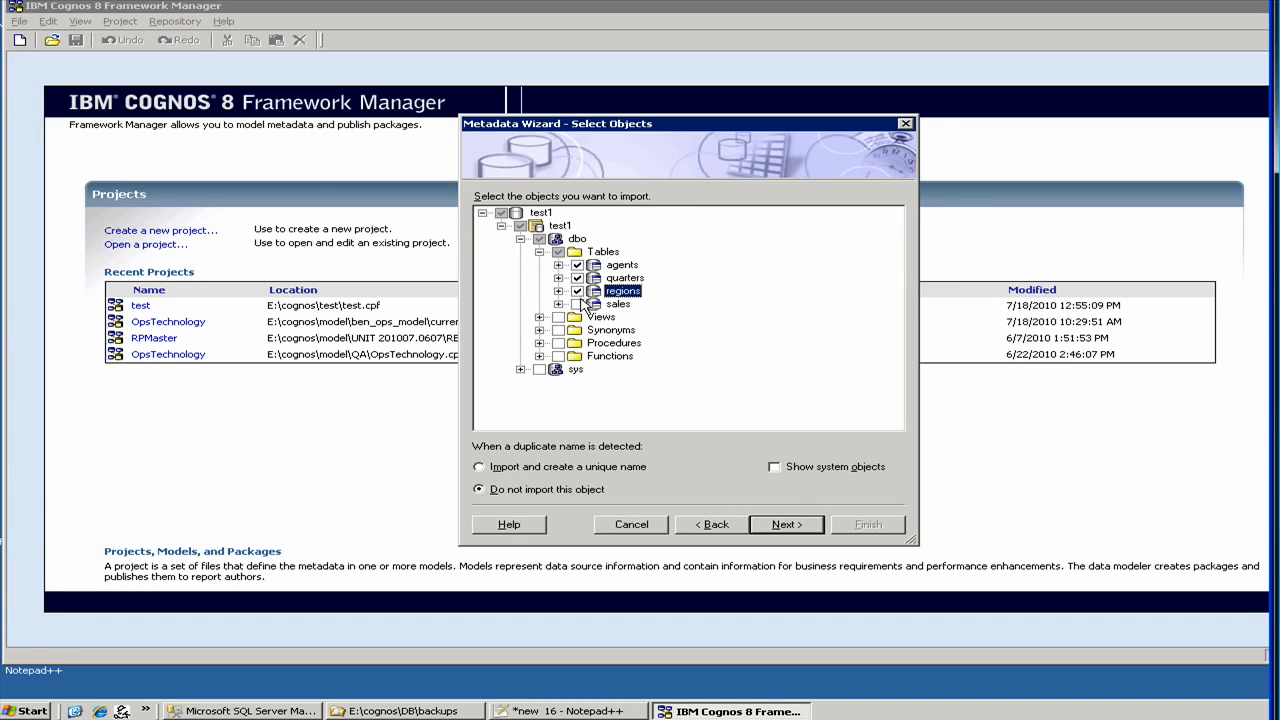
pyautogui.click(578, 304)
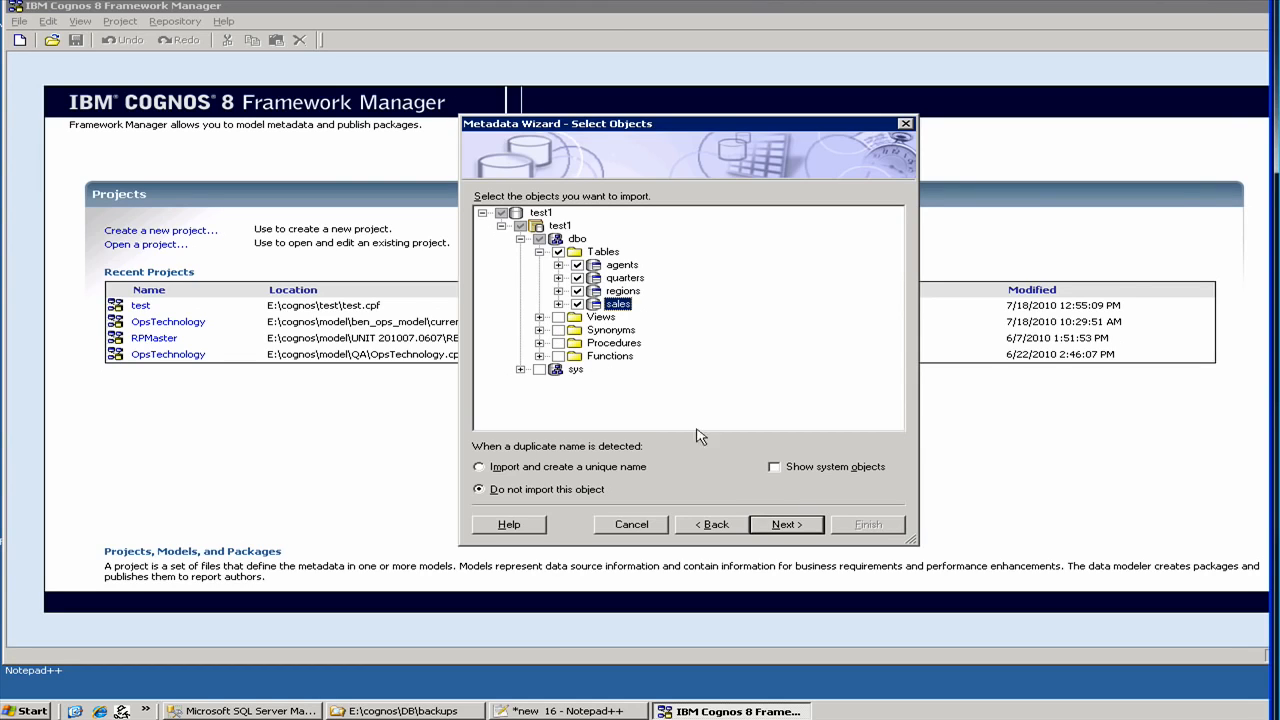
# - Import the four tables using primary and foreign keys for relationships, then finish the wizard
pyautogui.click(786, 527)
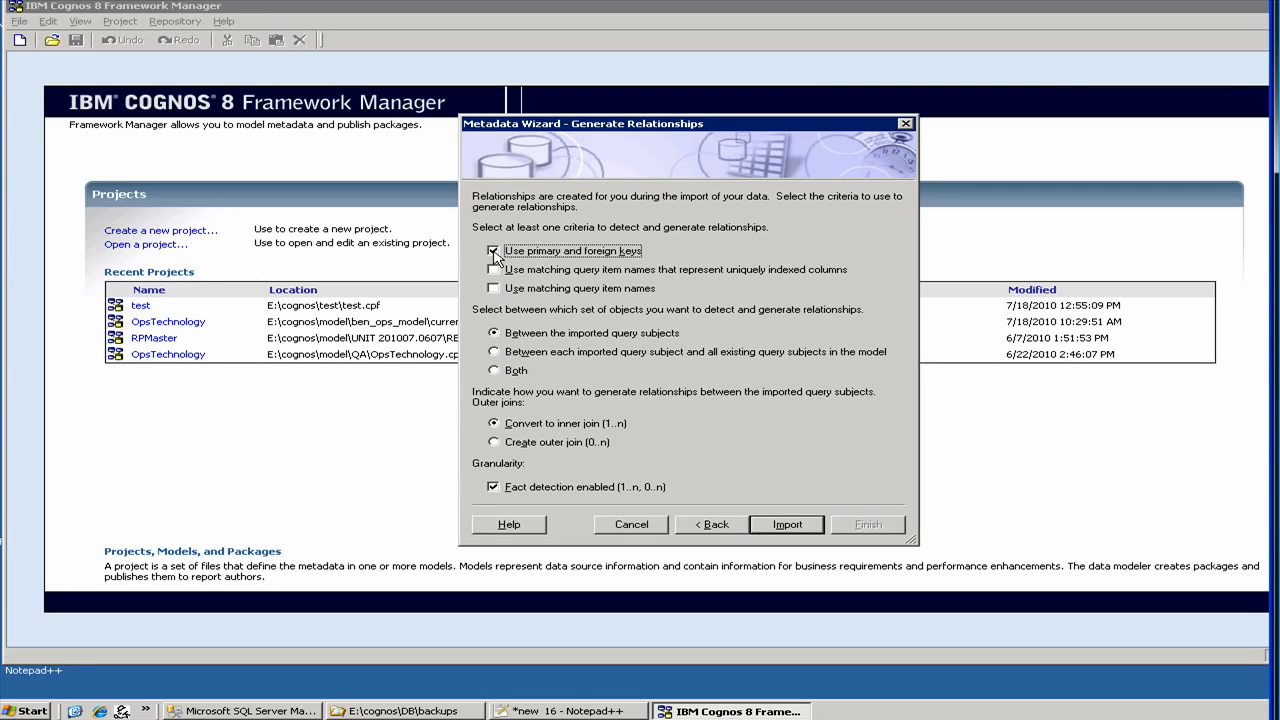
pyautogui.click(805, 528)
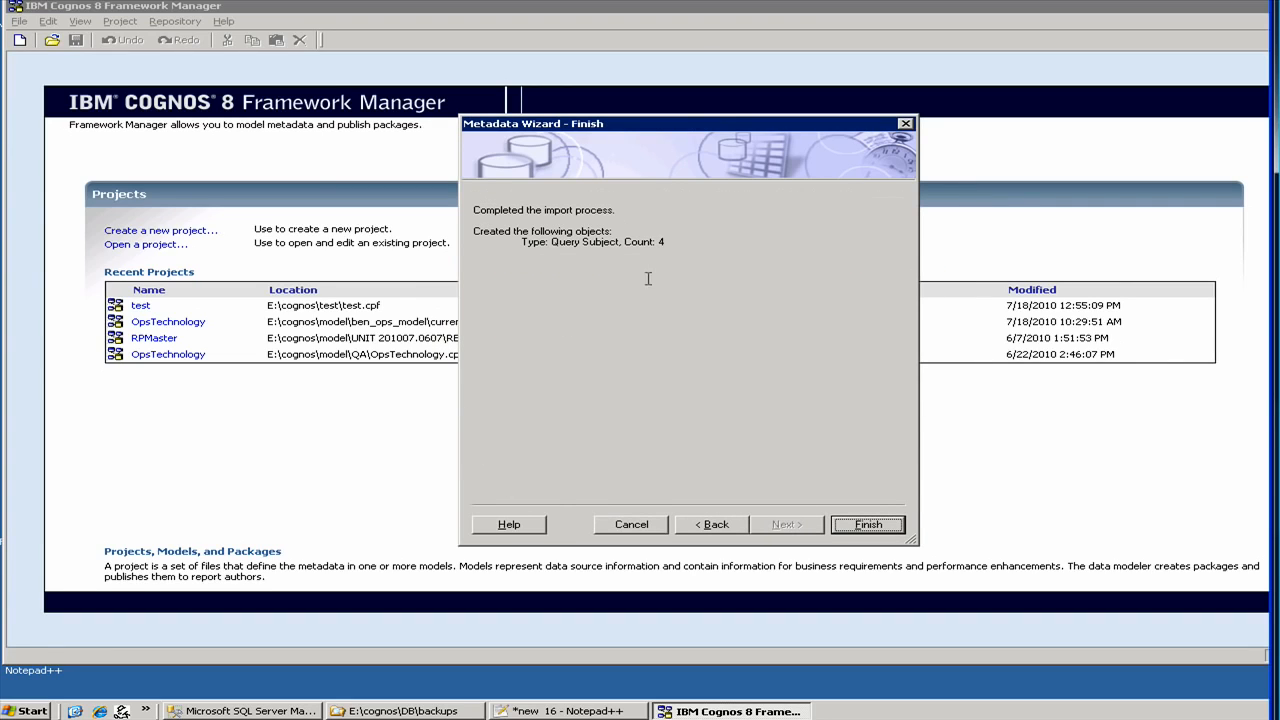
pyautogui.click(849, 531)
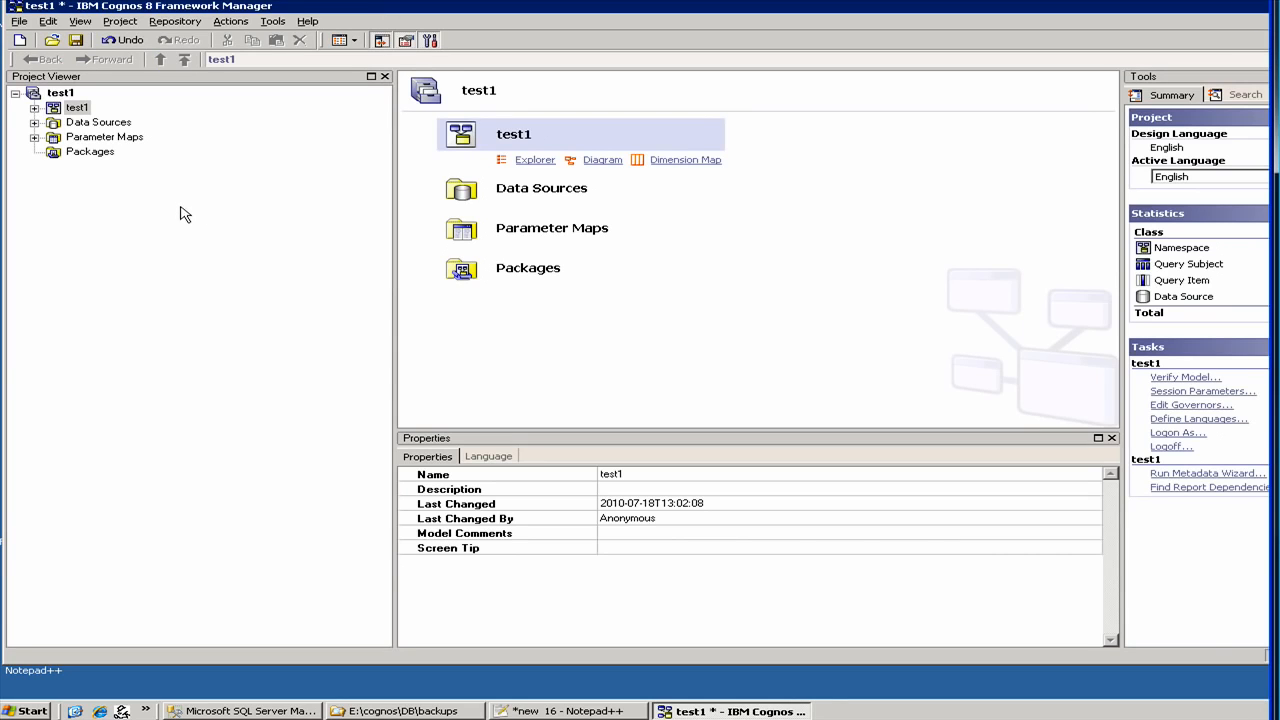
# - Reveal the test1 data source under Data Sources and expand the test1 namespace
pyautogui.click(35, 122)
pyautogui.click(90, 138)
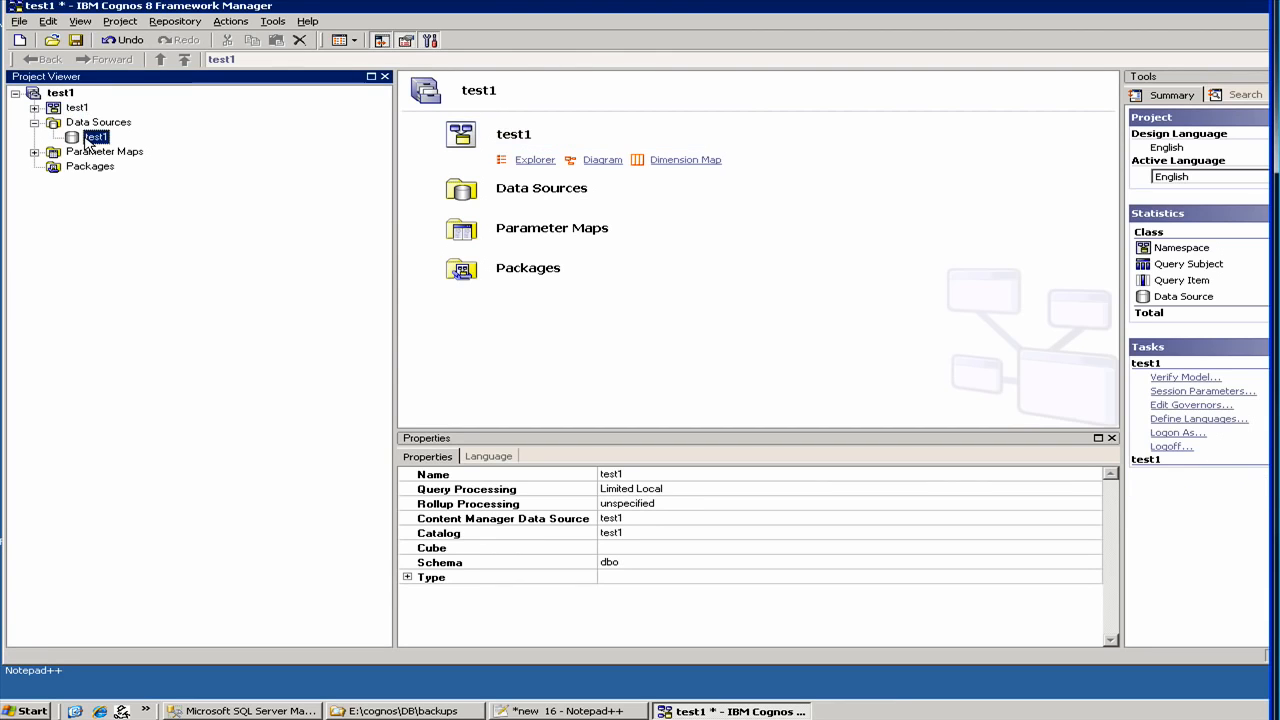
pyautogui.click(35, 108)
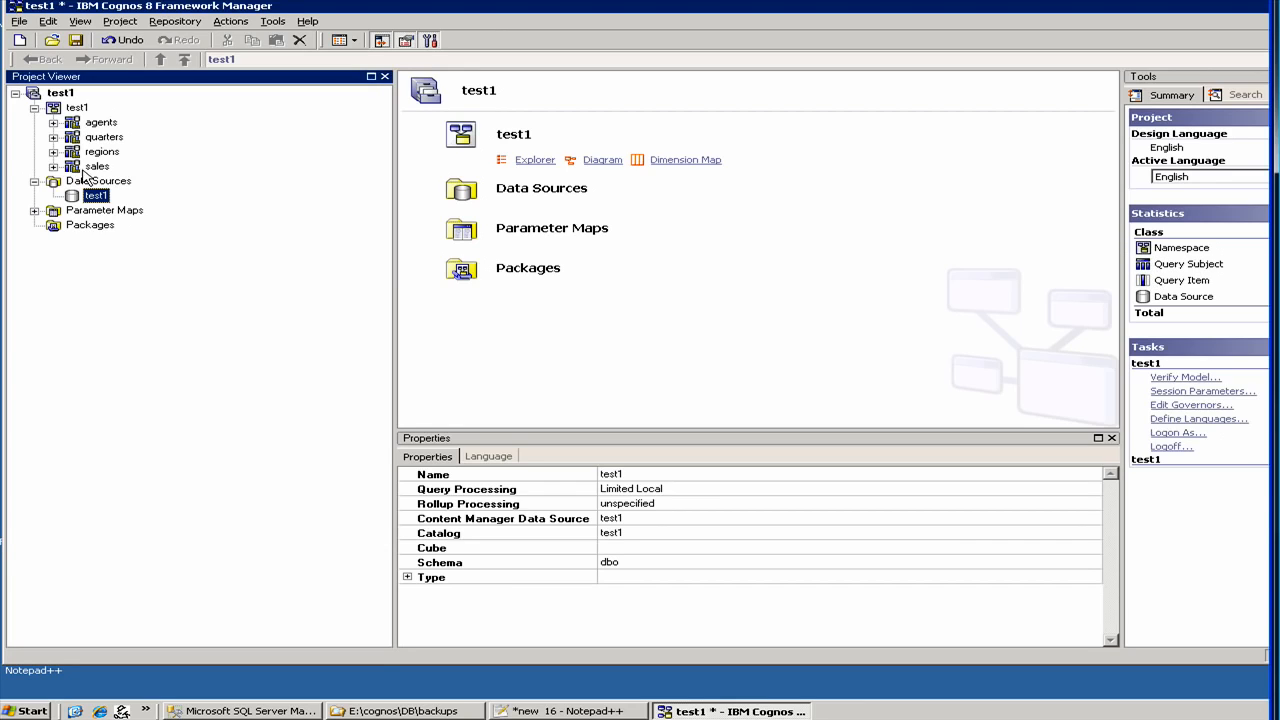
# - Change the Usage of agents' agent_id from Fact to Identifier
pyautogui.click(53, 122)
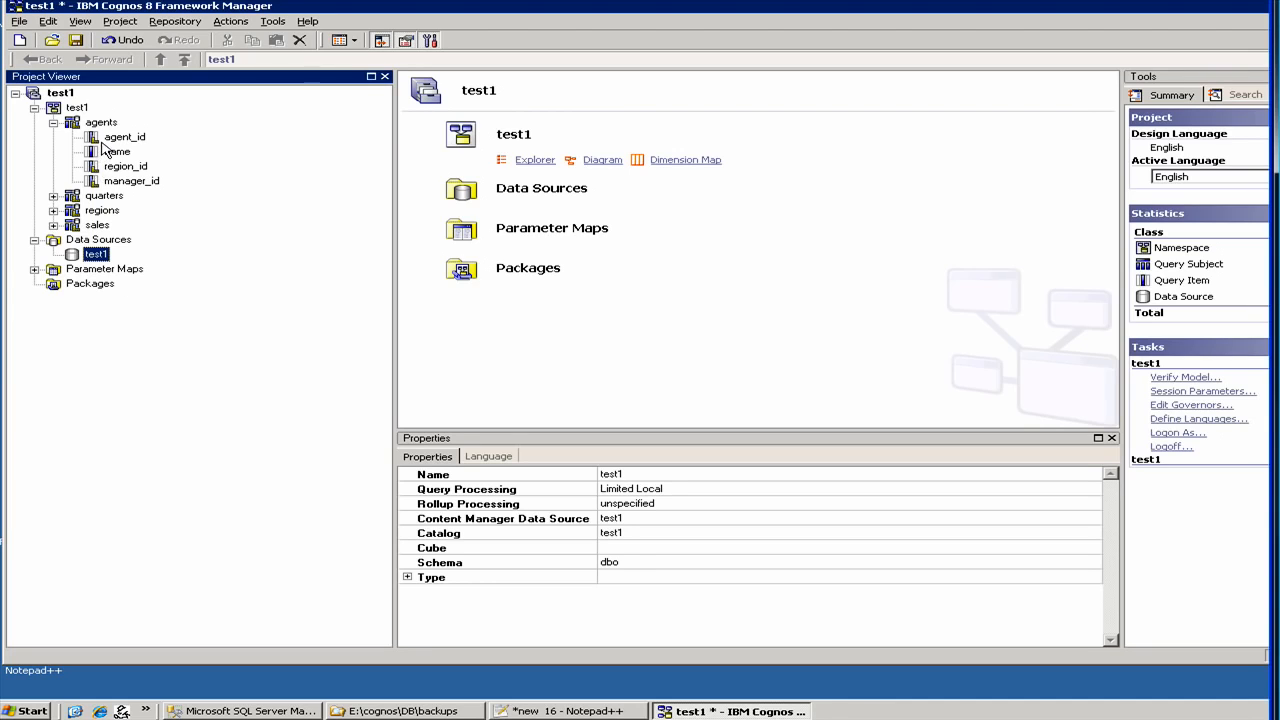
pyautogui.click(106, 139)
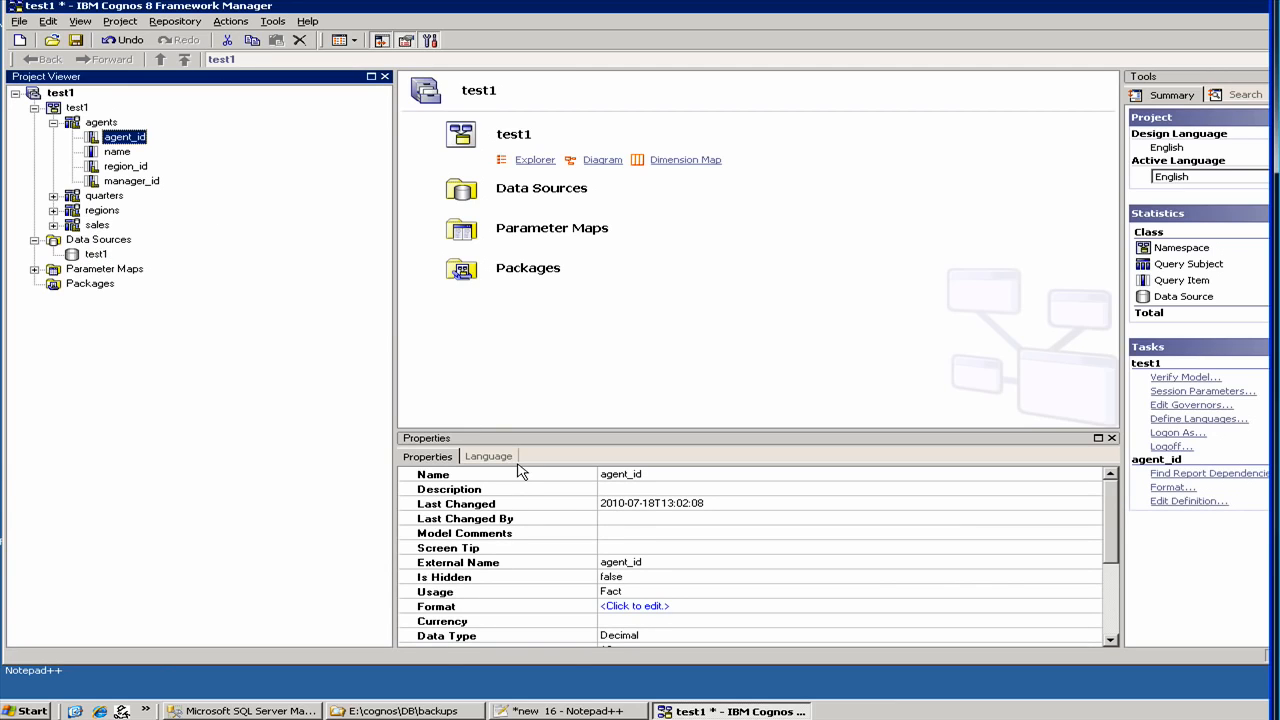
pyautogui.click(651, 591)
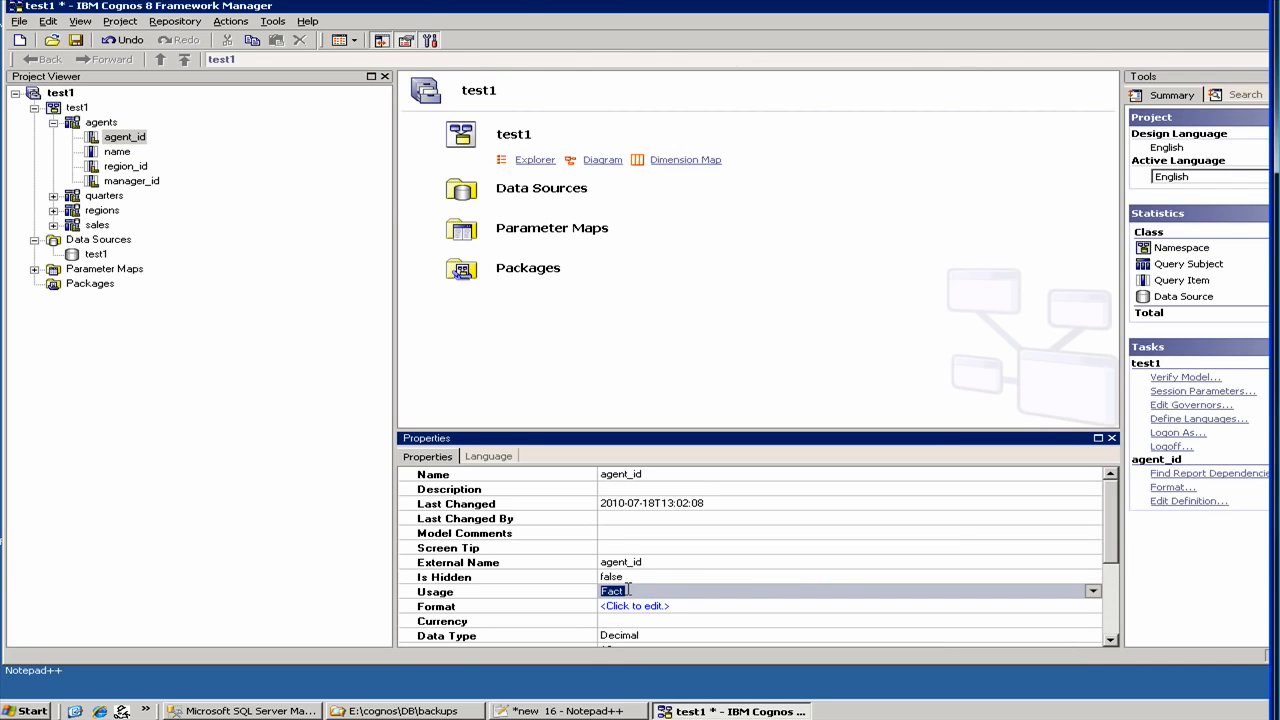
pyautogui.click(1094, 593)
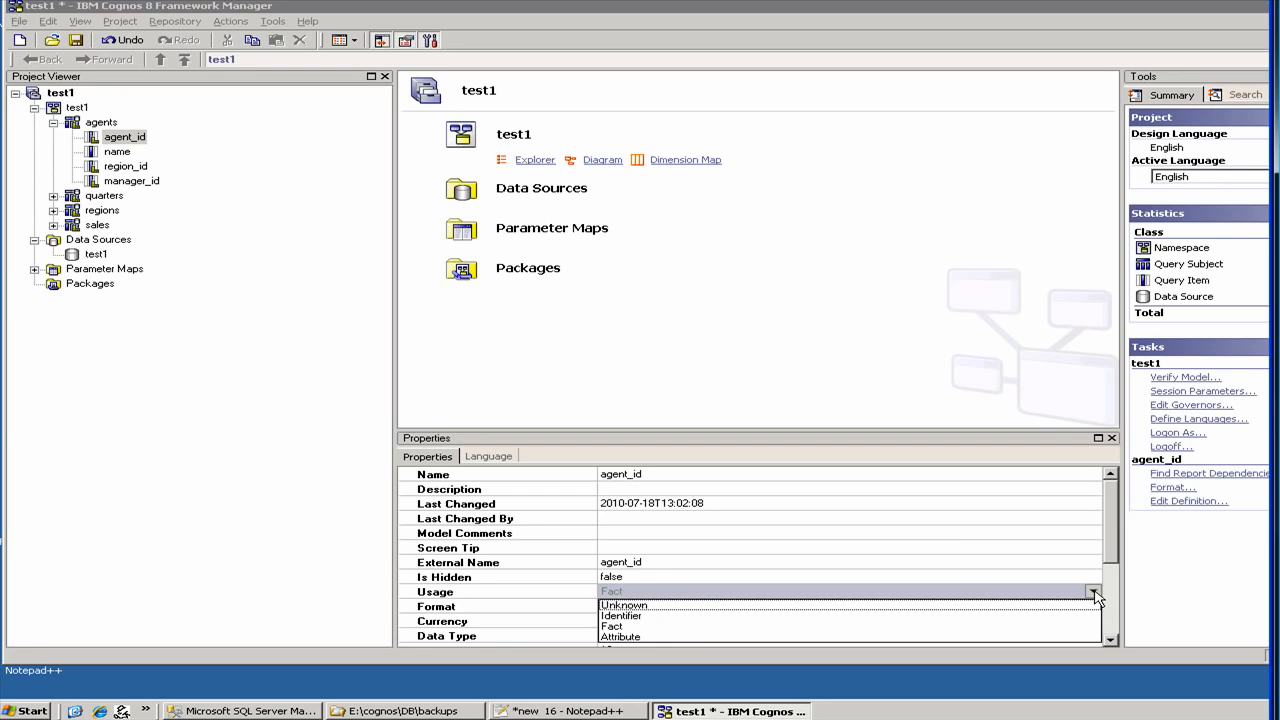
pyautogui.click(785, 616)
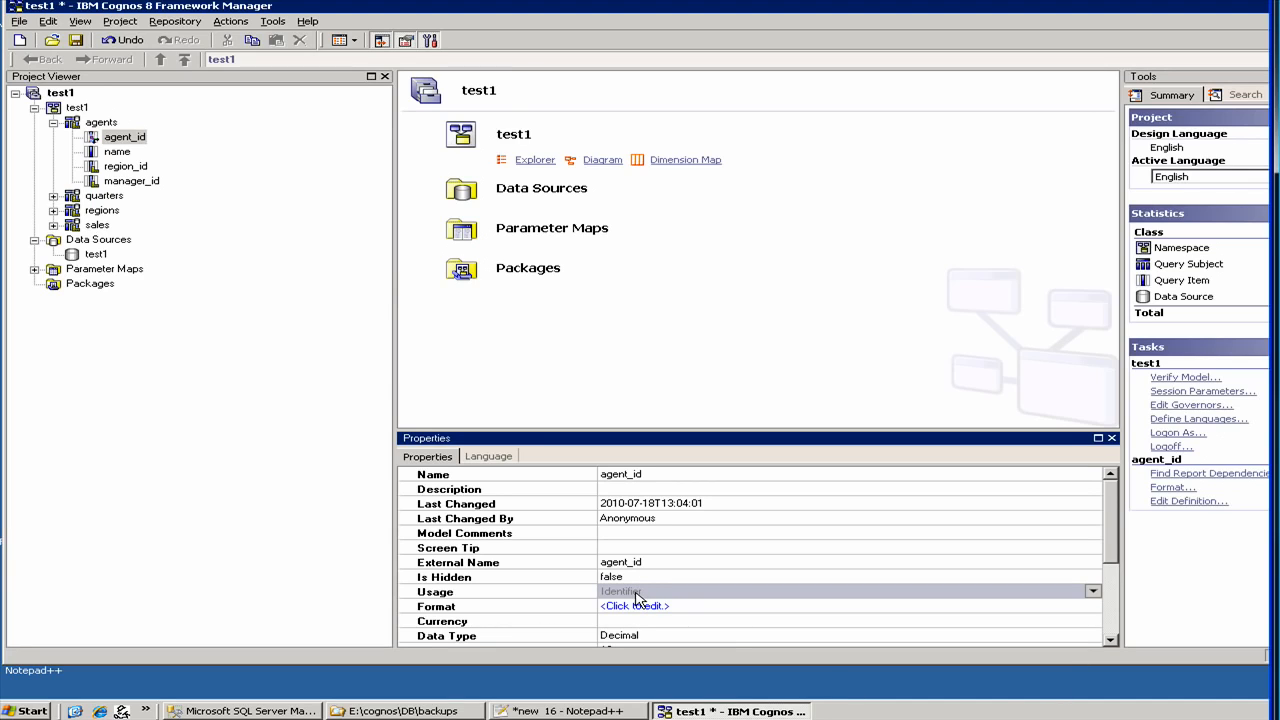
# - Set the Usage of agents' region_id and manager_id to Identifier
pyautogui.click(117, 152)
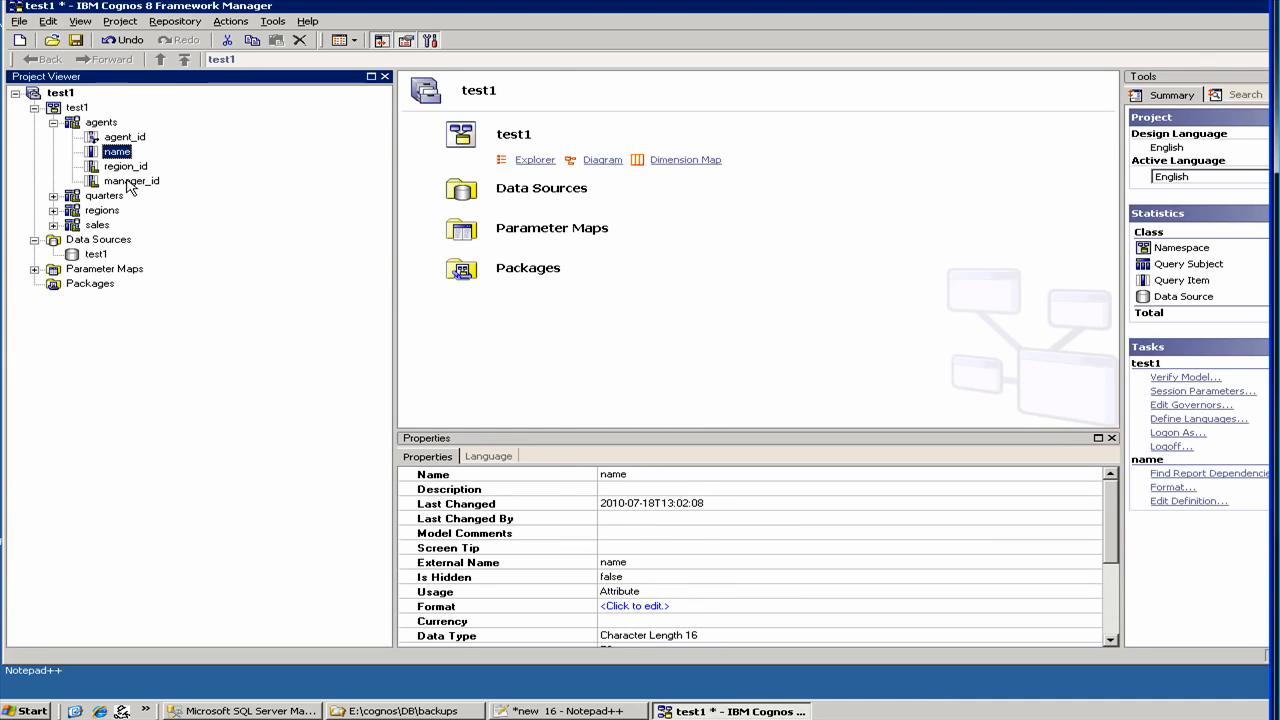
pyautogui.click(126, 166)
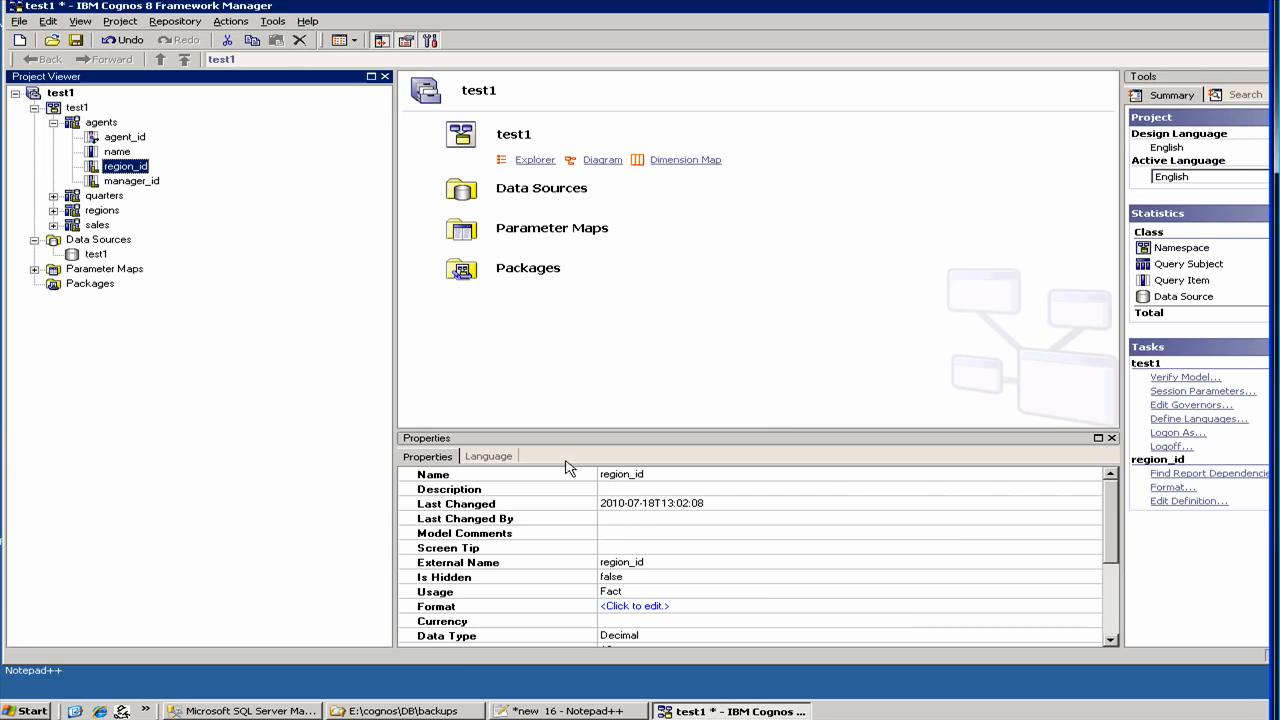
pyautogui.click(720, 591)
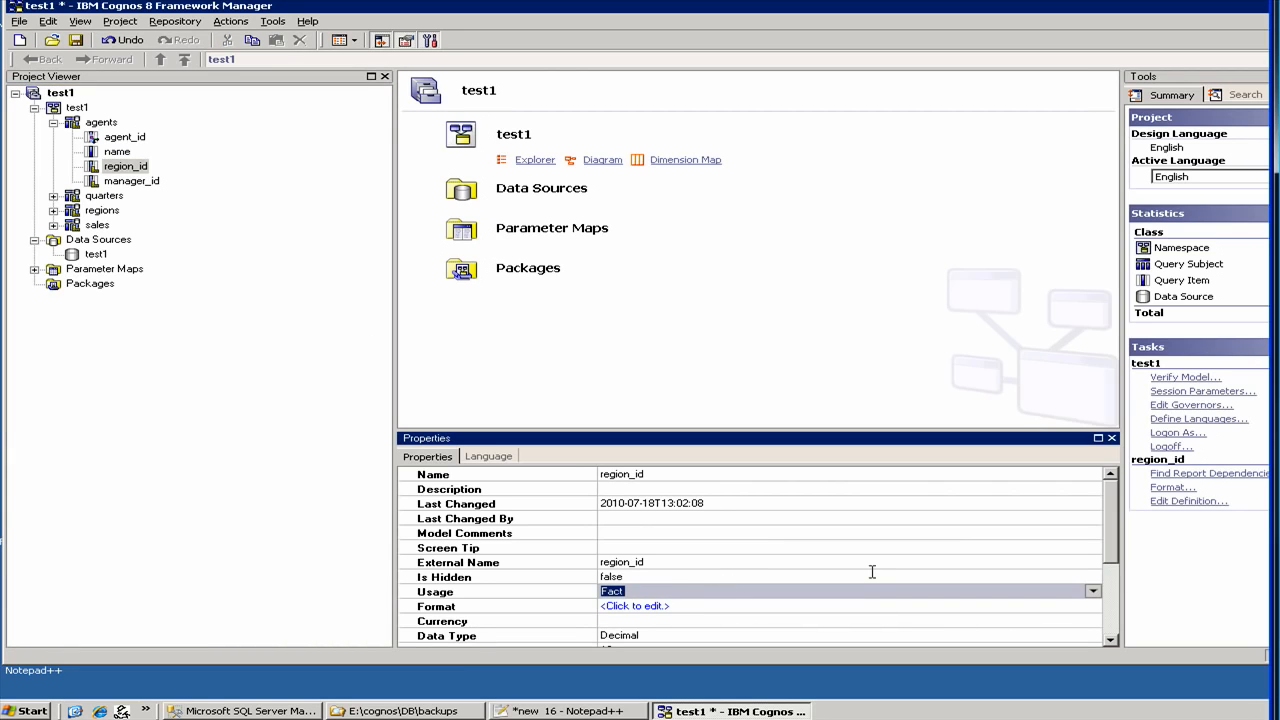
pyautogui.click(1094, 593)
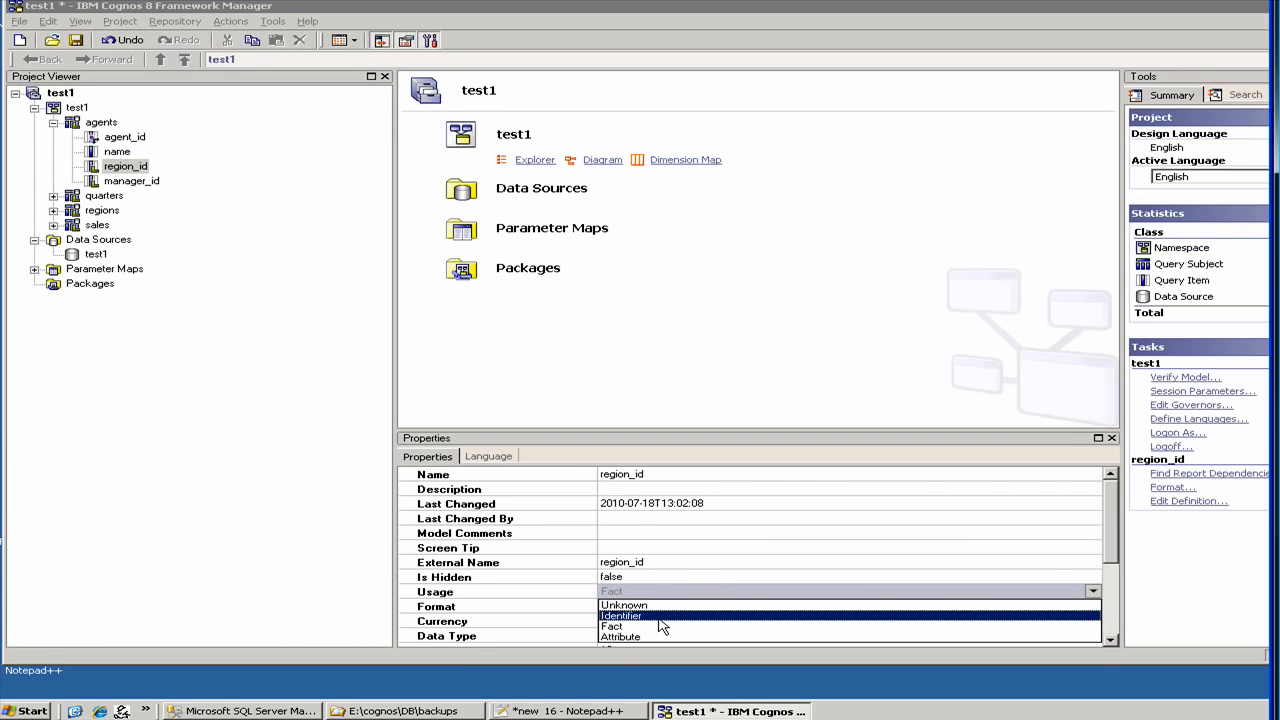
pyautogui.click(660, 618)
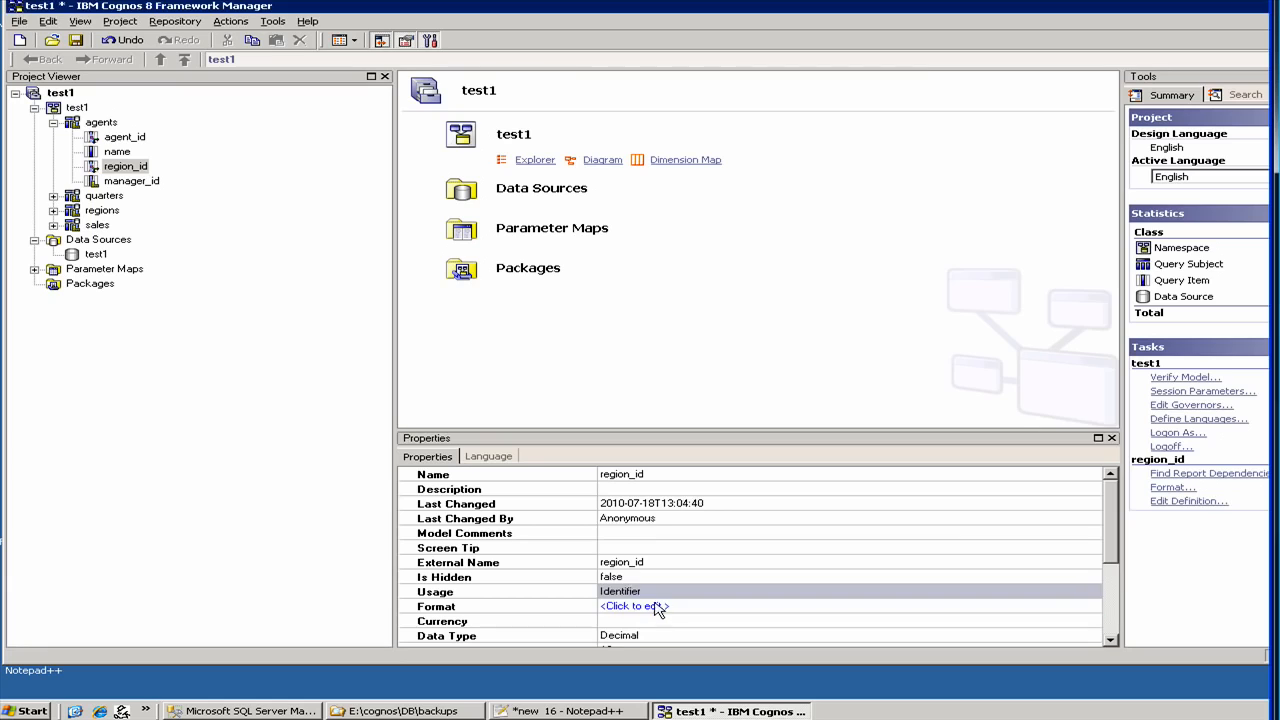
pyautogui.click(133, 185)
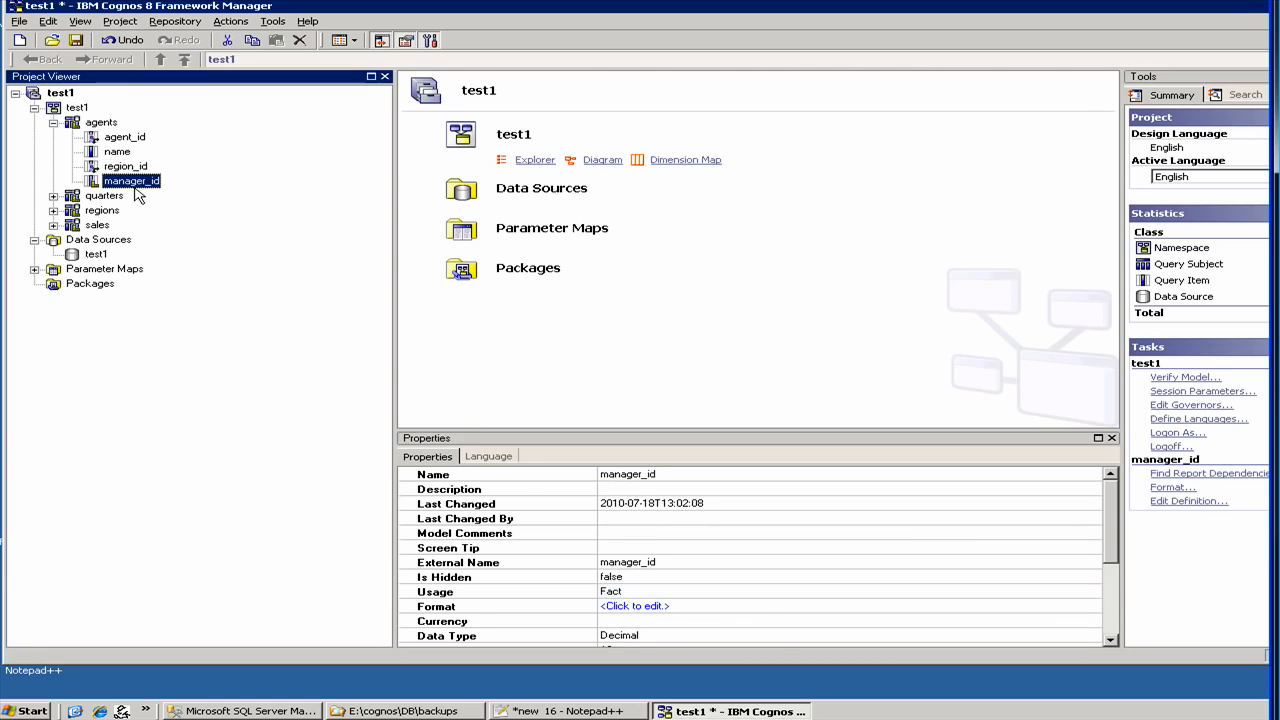
pyautogui.click(678, 596)
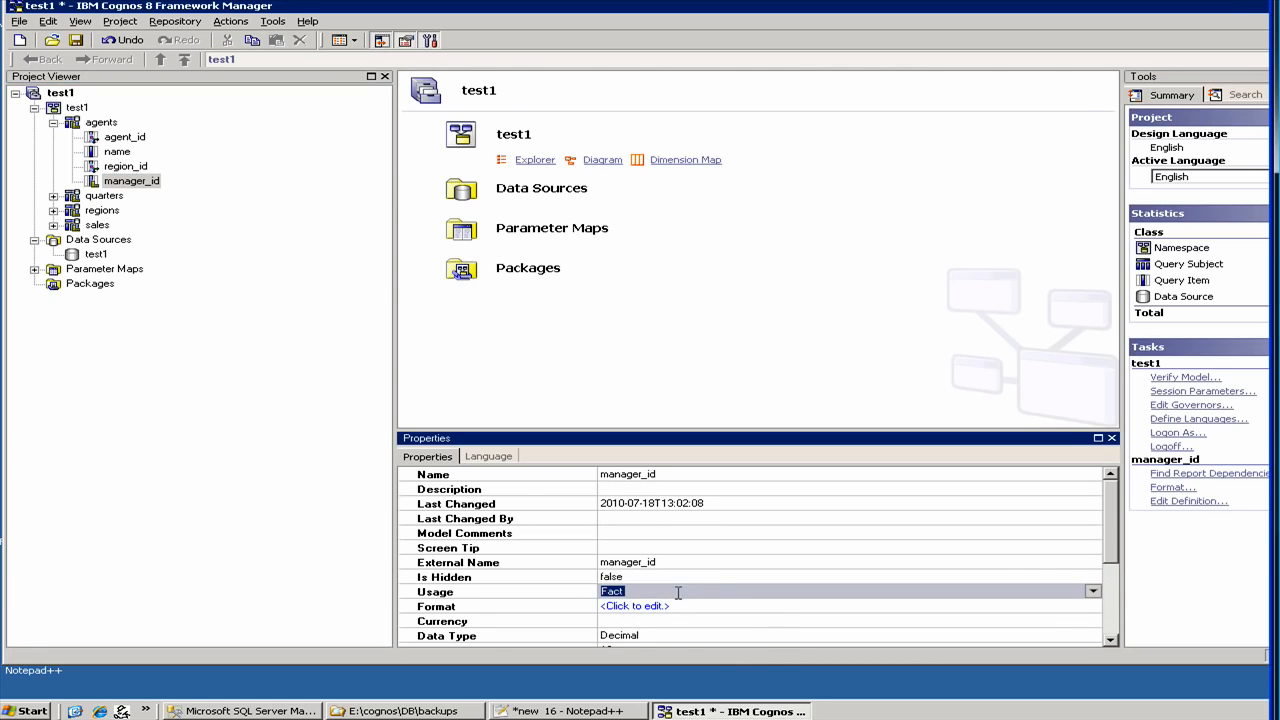
pyautogui.click(1096, 593)
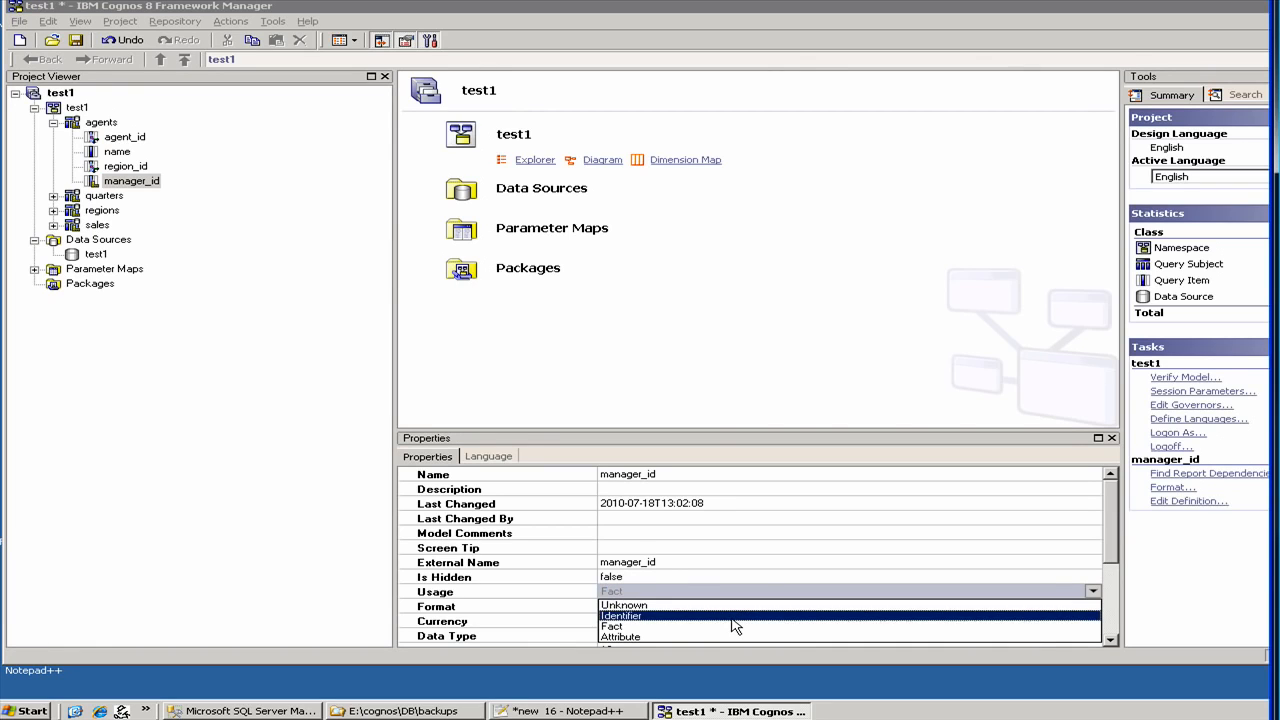
pyautogui.click(735, 624)
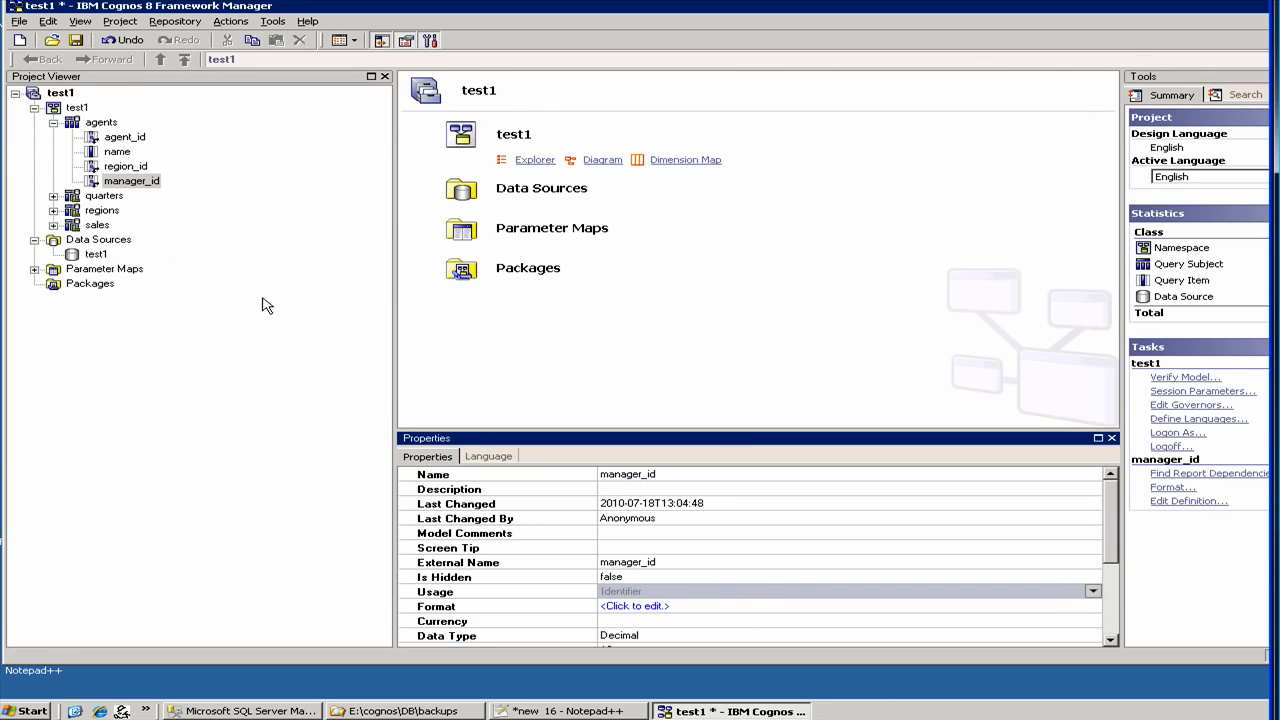
# - Expand quarters and sales and check the sales id item's Usage, leaving it as Fact
pyautogui.click(54, 196)
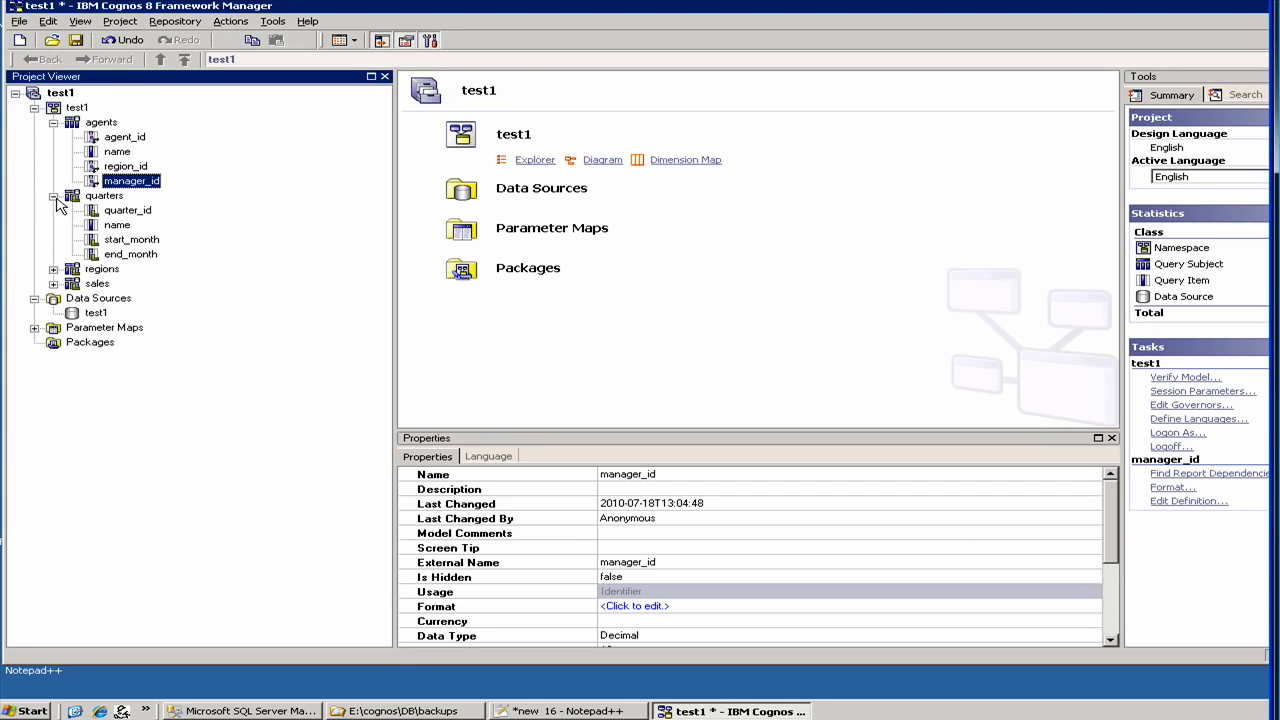
pyautogui.click(100, 212)
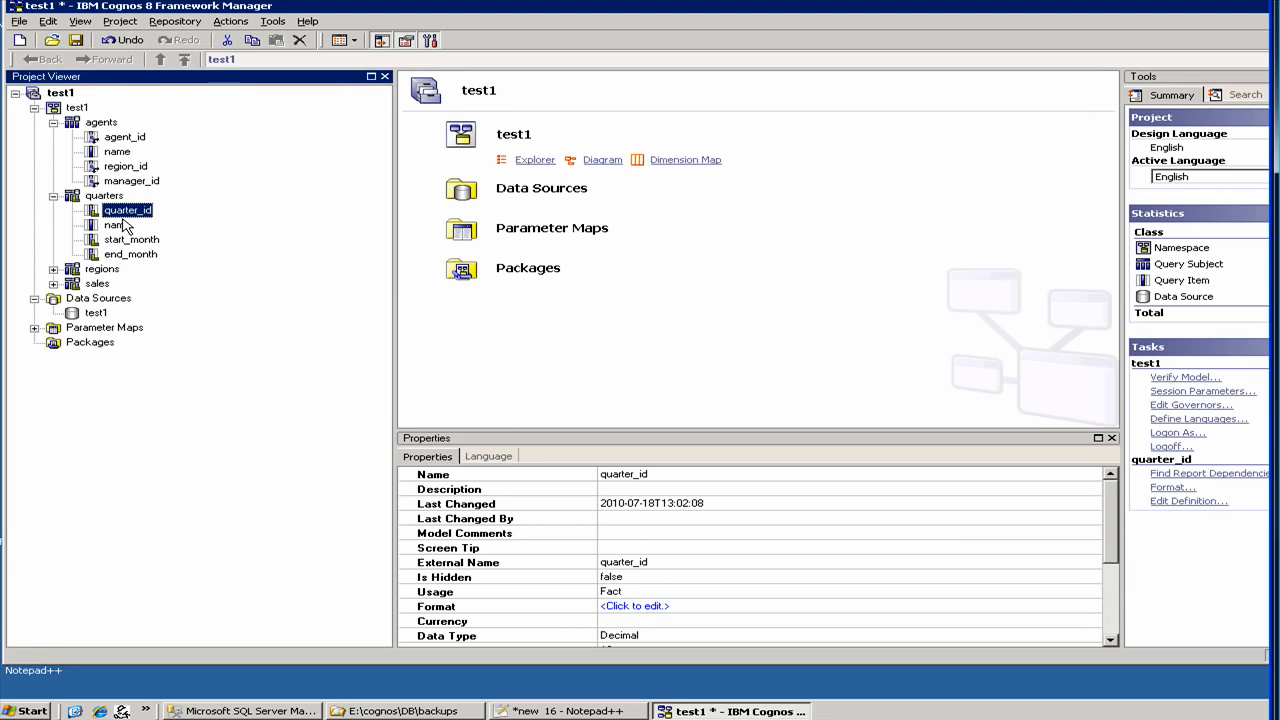
pyautogui.click(53, 285)
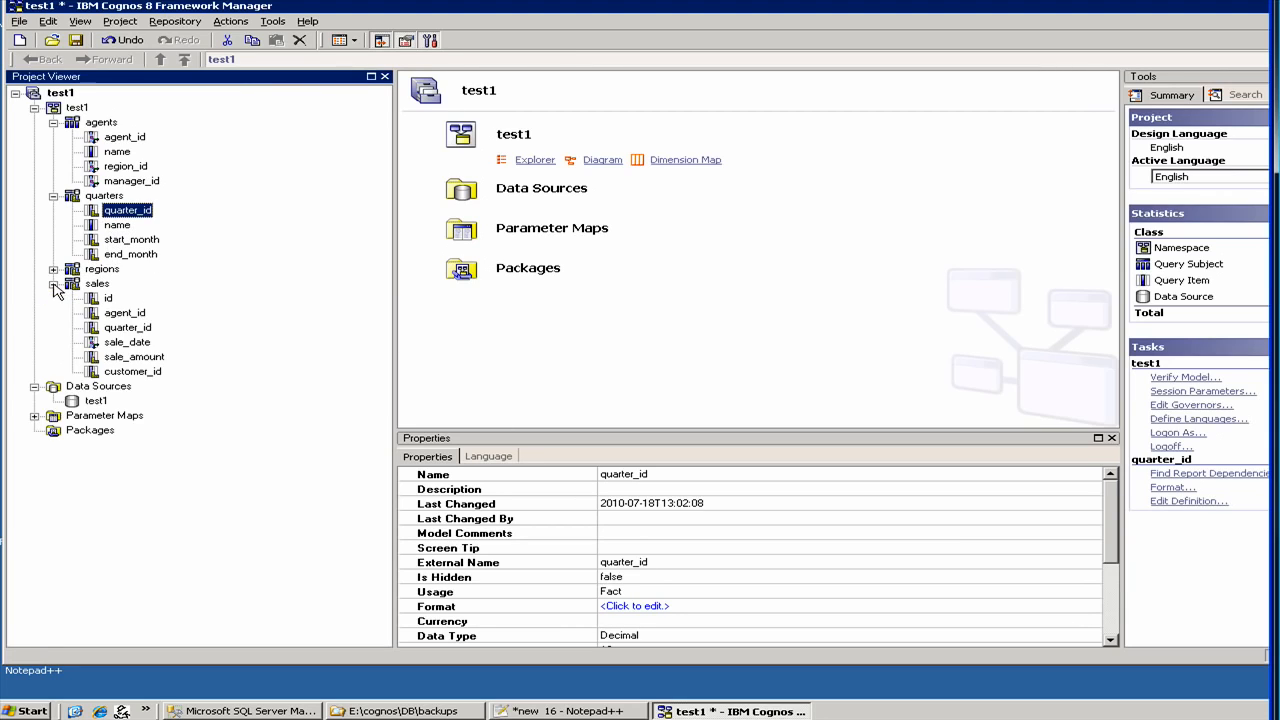
pyautogui.click(106, 299)
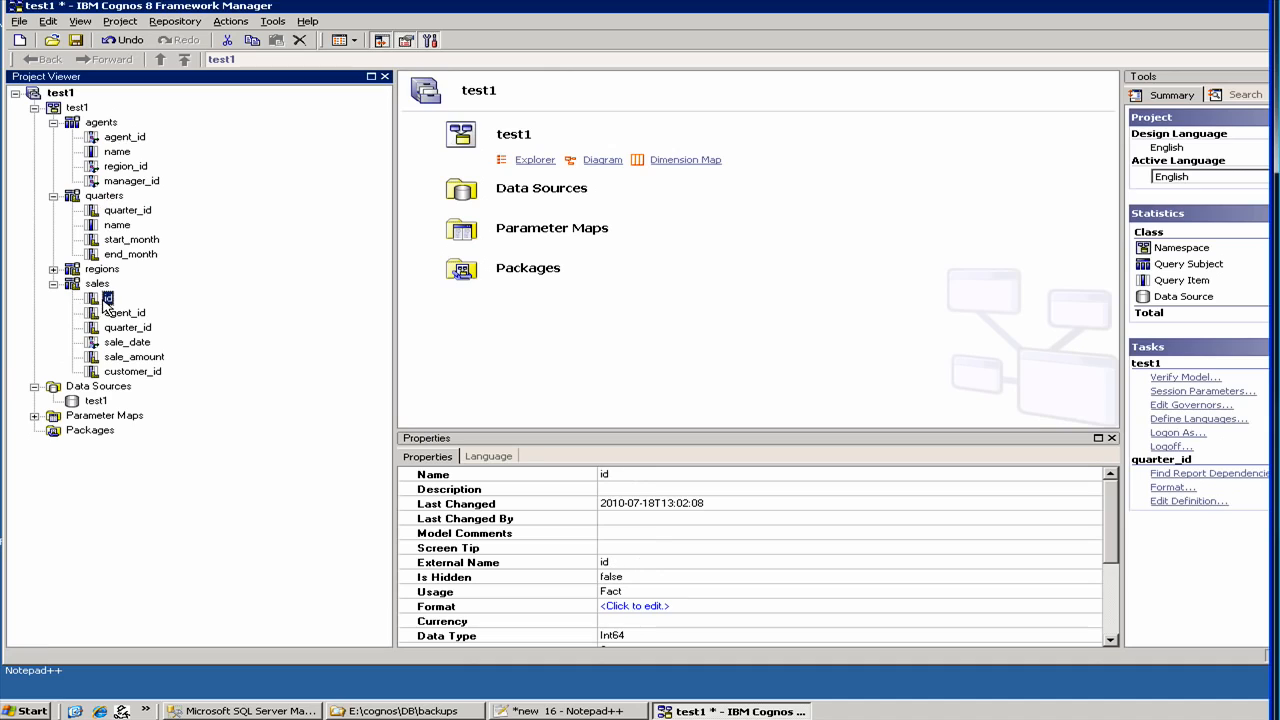
pyautogui.click(665, 592)
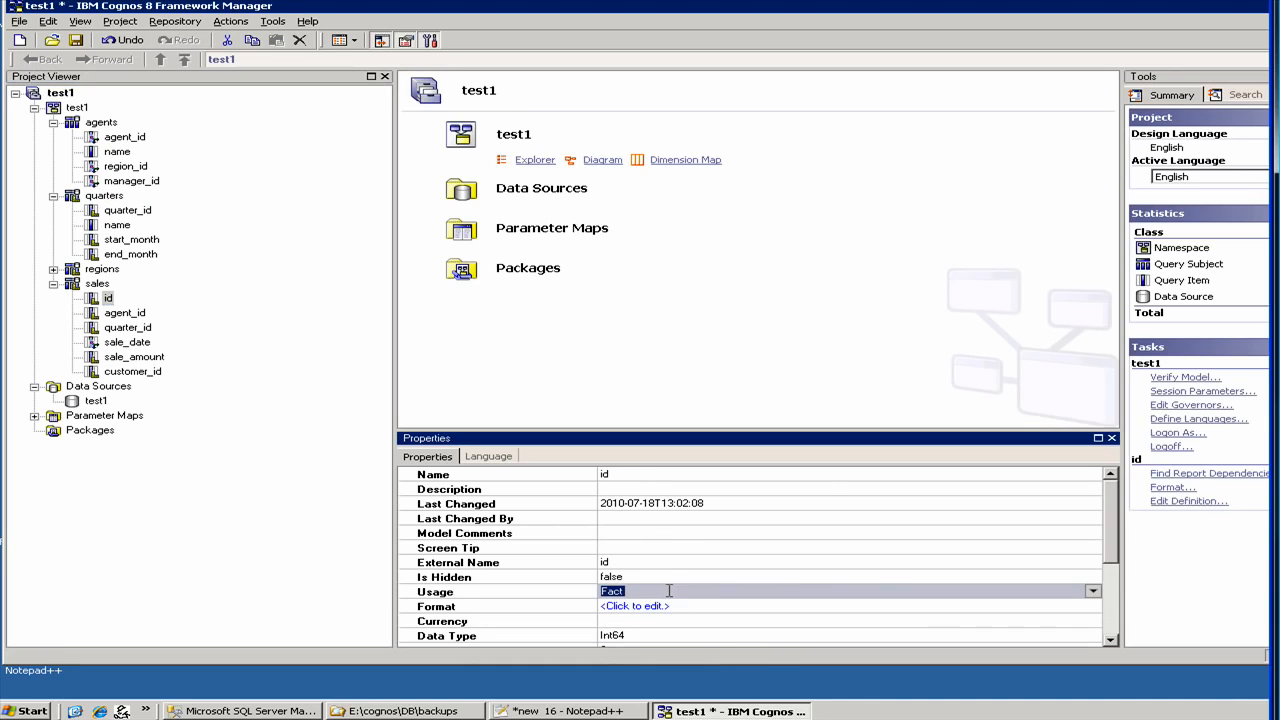
pyautogui.click(1092, 591)
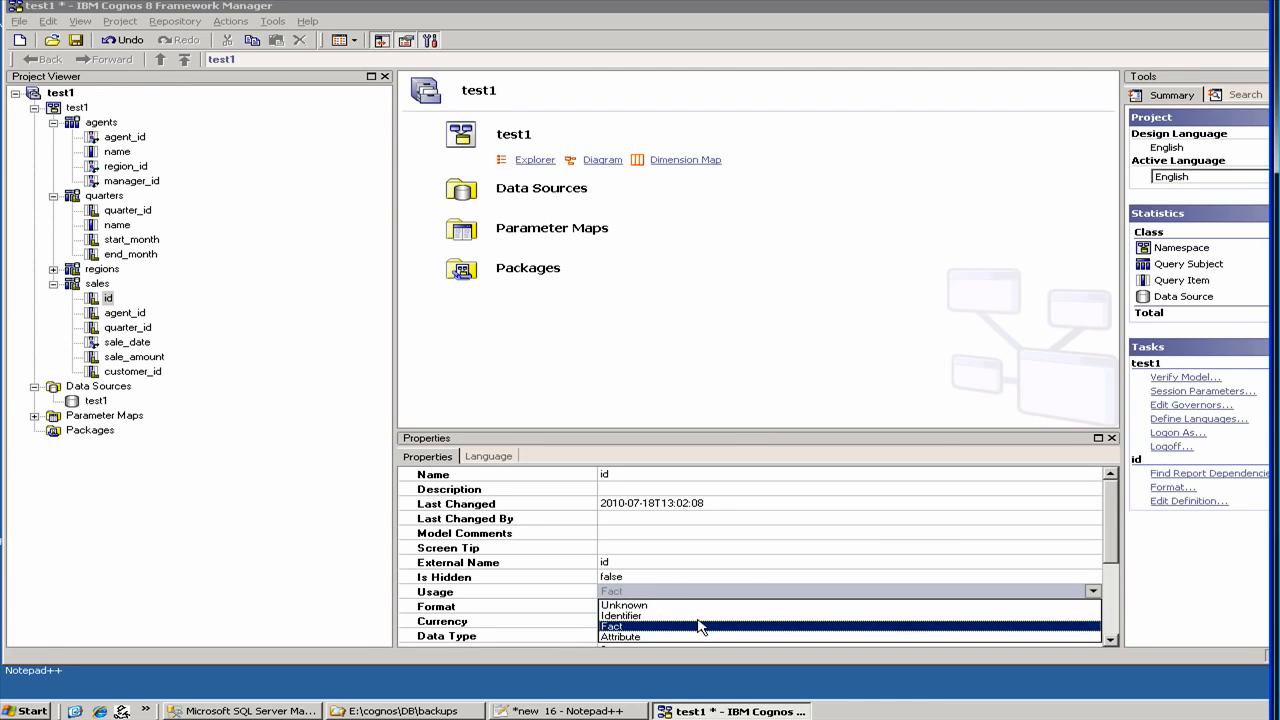
pyautogui.click(699, 626)
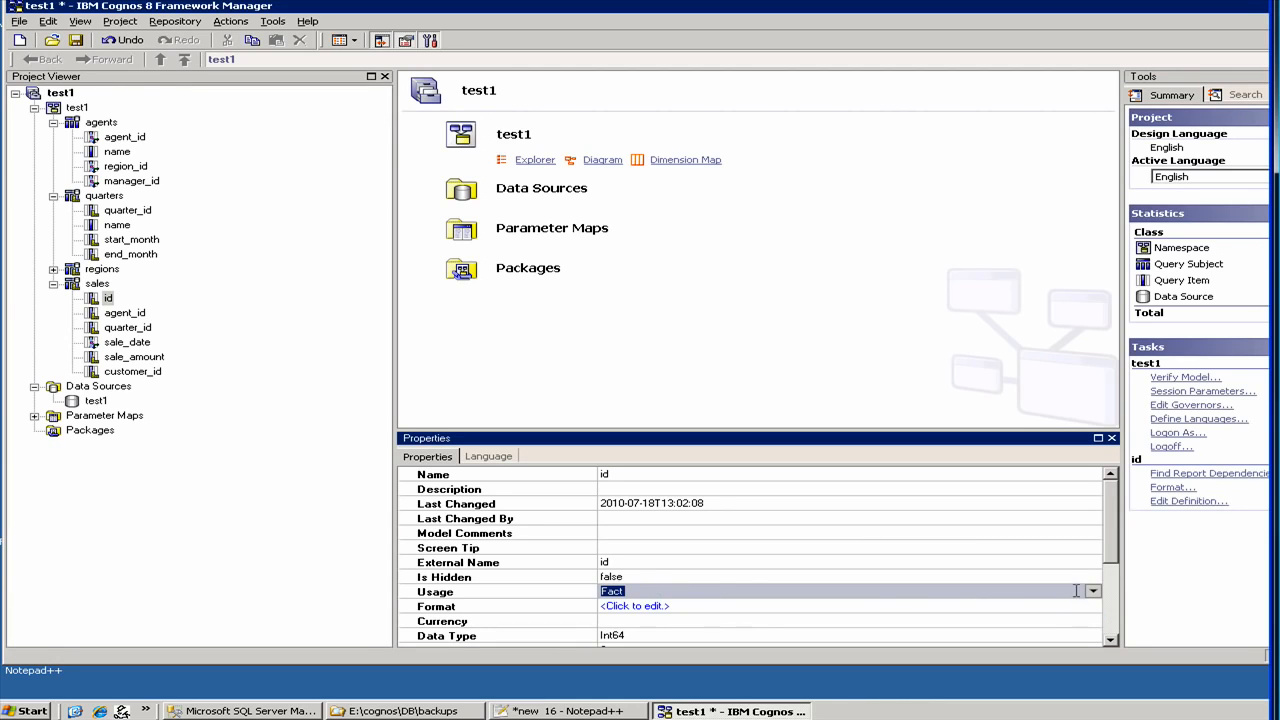